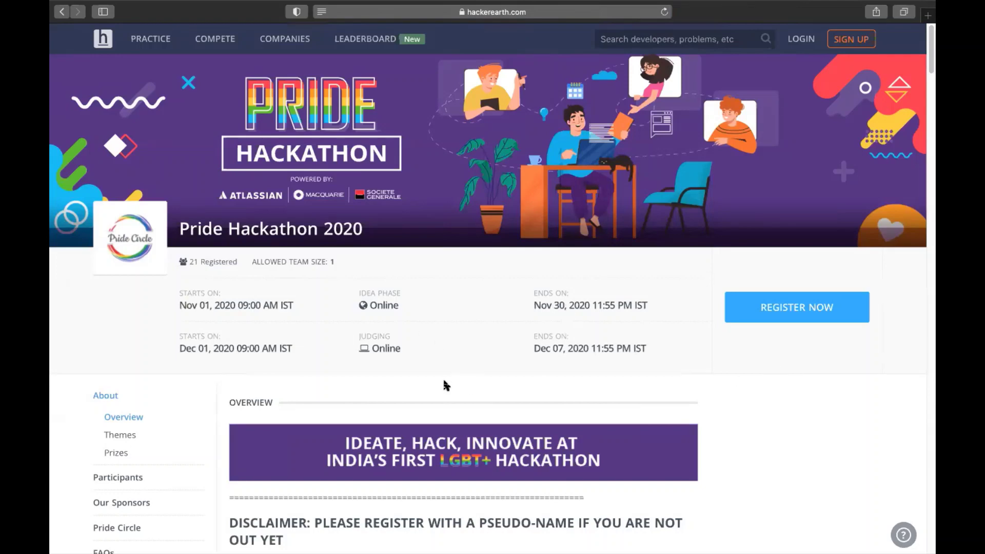
Step: Read through the overview, highlight the pseudo-name disclaimer, then jump to the Themes section
{"action": "scroll", "coordinate": [445, 385], "scroll_direction": "down", "scroll_amount": 3}
{"action": "scroll", "coordinate": [445, 385], "scroll_direction": "down", "scroll_amount": 4}
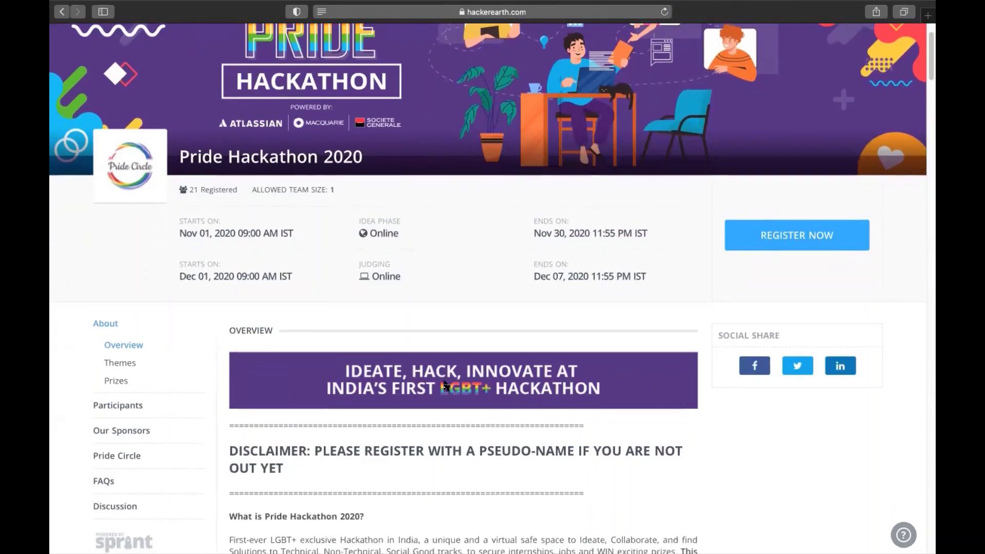
{"action": "scroll", "coordinate": [445, 384], "scroll_direction": "down", "scroll_amount": 10}
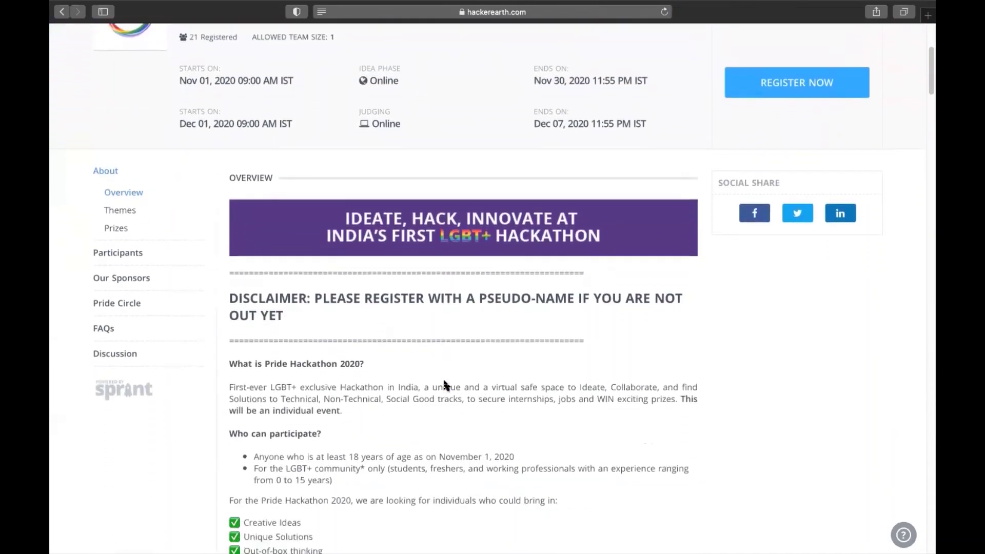
{"action": "scroll", "coordinate": [446, 384], "scroll_direction": "down", "scroll_amount": 1}
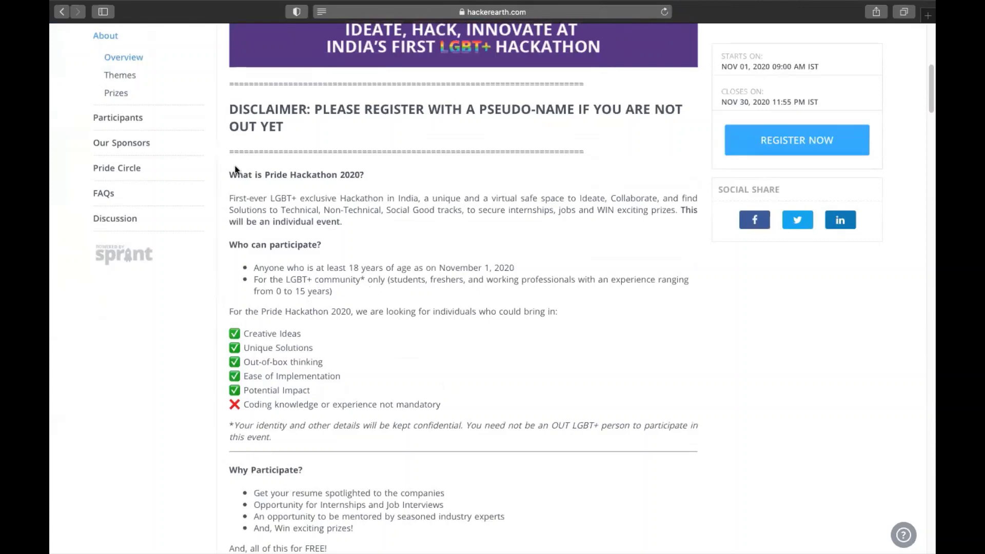
{"action": "left_click_drag", "start_coordinate": [228, 109], "coordinate": [268, 130]}
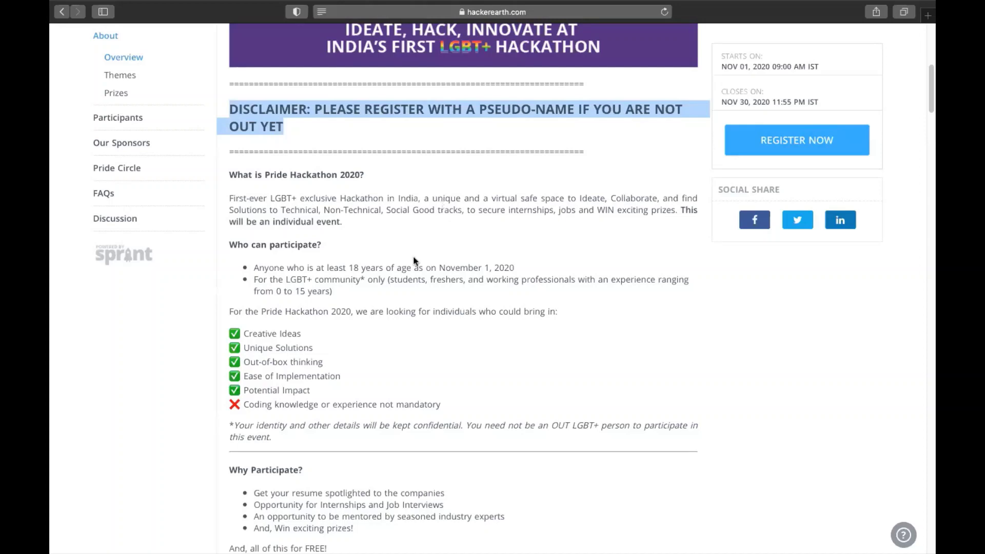
{"action": "left_click", "coordinate": [154, 152]}
{"action": "left_click", "coordinate": [116, 75]}
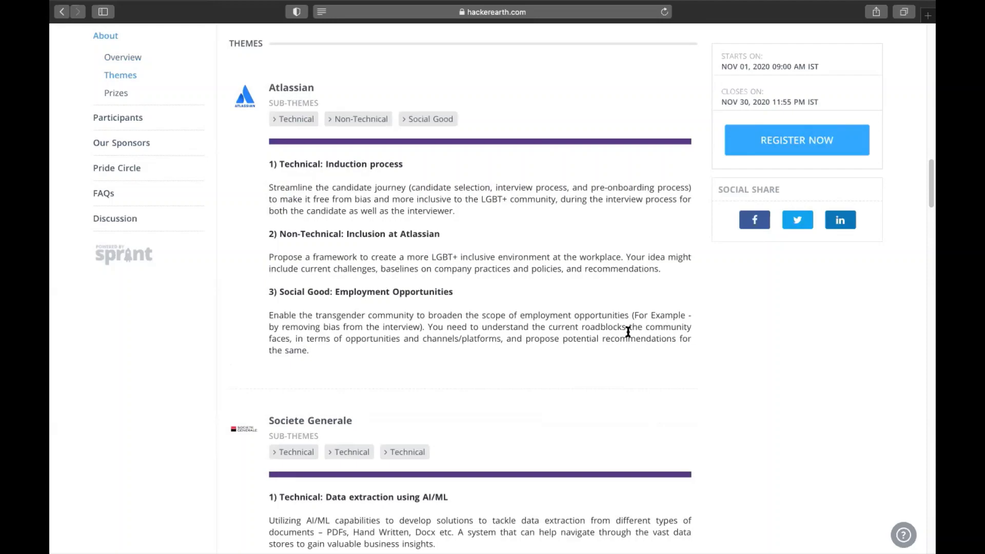
Step: Scroll through the Atlassian and Societe Generale themes, then jump to Our Sponsors
{"action": "scroll", "coordinate": [628, 333], "scroll_direction": "down", "scroll_amount": 10}
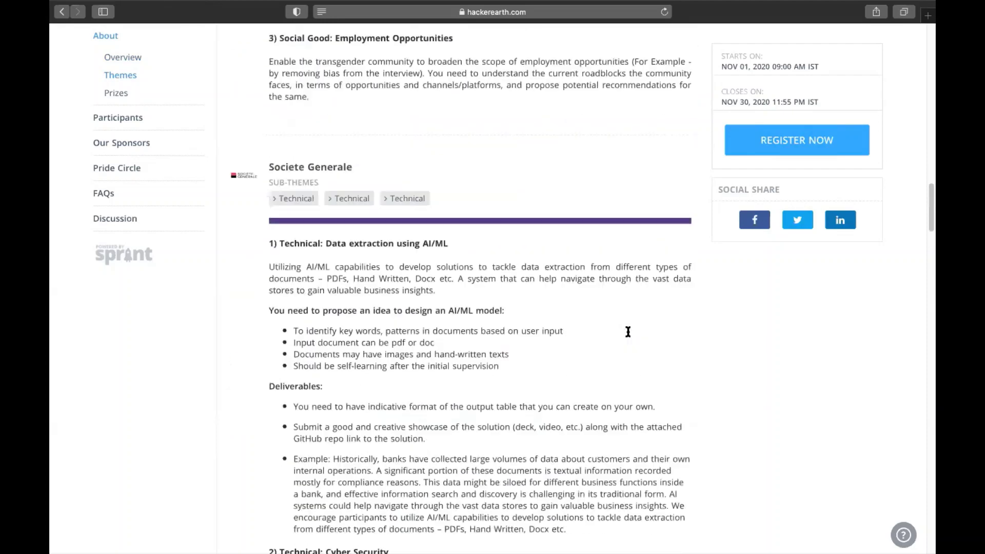
{"action": "scroll", "coordinate": [628, 334], "scroll_direction": "down", "scroll_amount": 12}
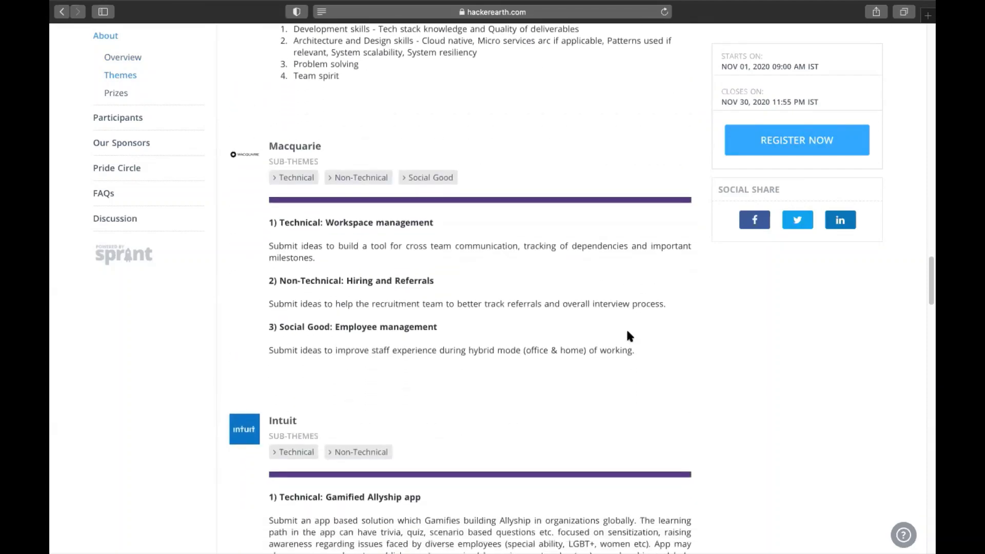
{"action": "scroll", "coordinate": [630, 337], "scroll_direction": "down", "scroll_amount": 4}
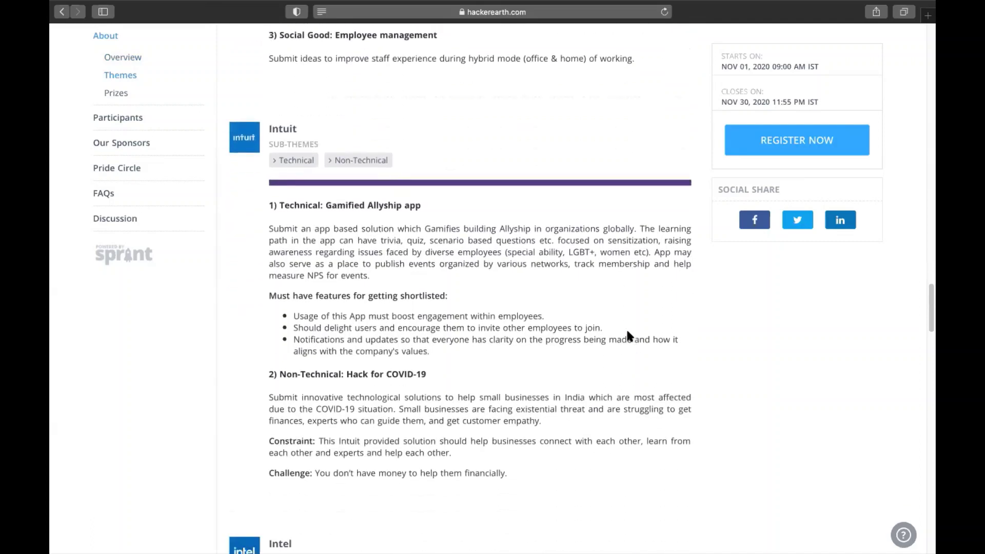
{"action": "scroll", "coordinate": [628, 332], "scroll_direction": "down", "scroll_amount": 1}
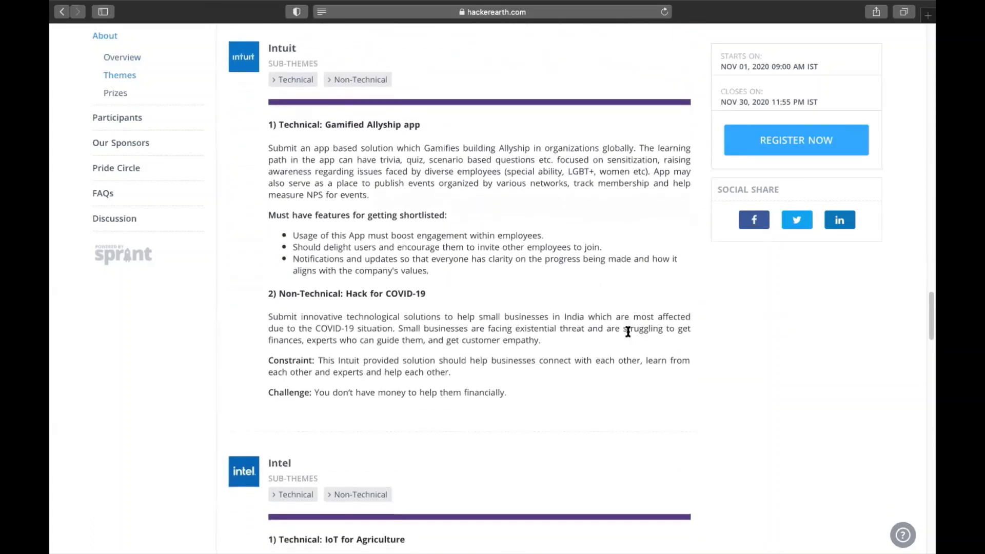
{"action": "scroll", "coordinate": [628, 332], "scroll_direction": "down", "scroll_amount": 3}
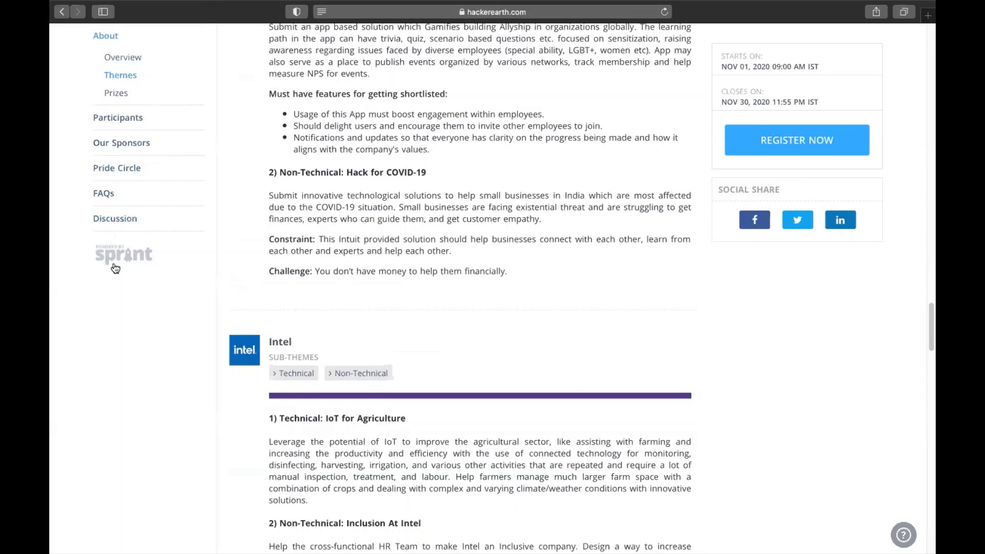
{"action": "left_click", "coordinate": [144, 137]}
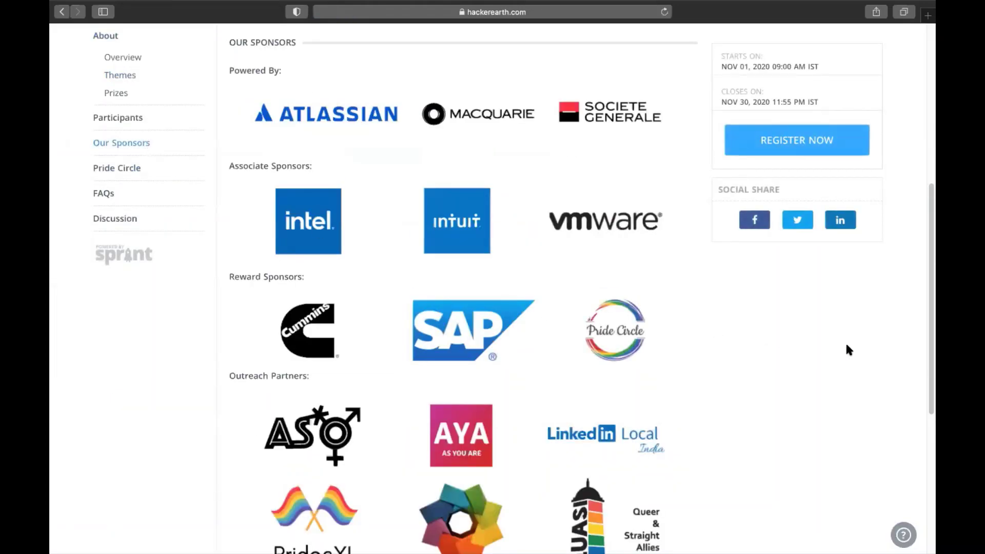
Step: Glance over the sponsor logos and jump to the Discussion comments
{"action": "scroll", "coordinate": [847, 346], "scroll_direction": "down", "scroll_amount": 1}
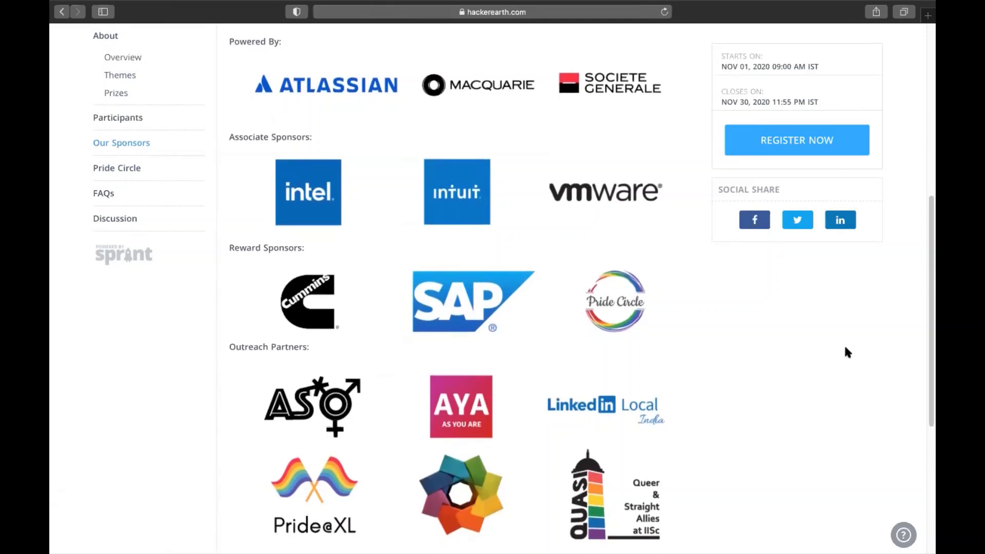
{"action": "left_click", "coordinate": [116, 217]}
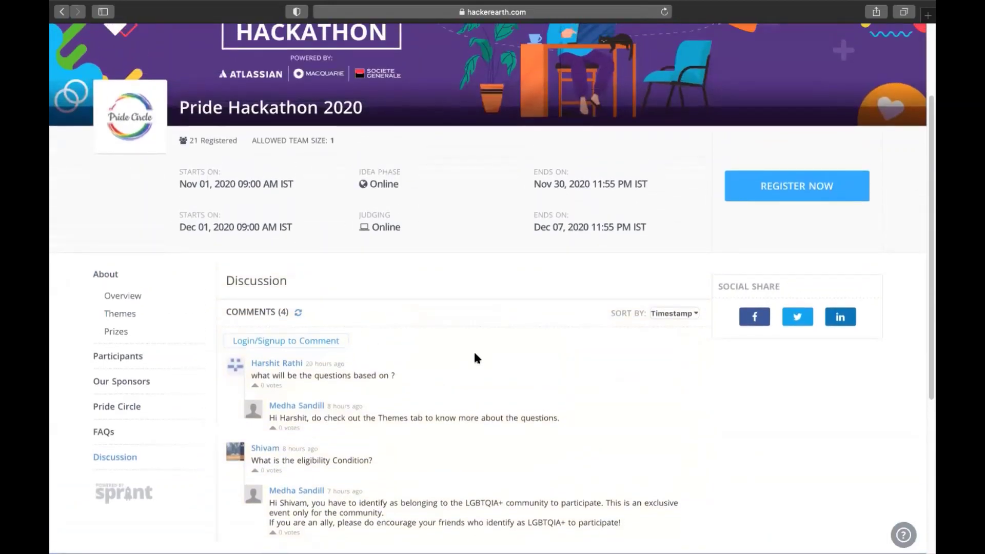
Step: Read the FAQs and highlight the organiser's contact e-mail address
{"action": "left_click", "coordinate": [104, 432]}
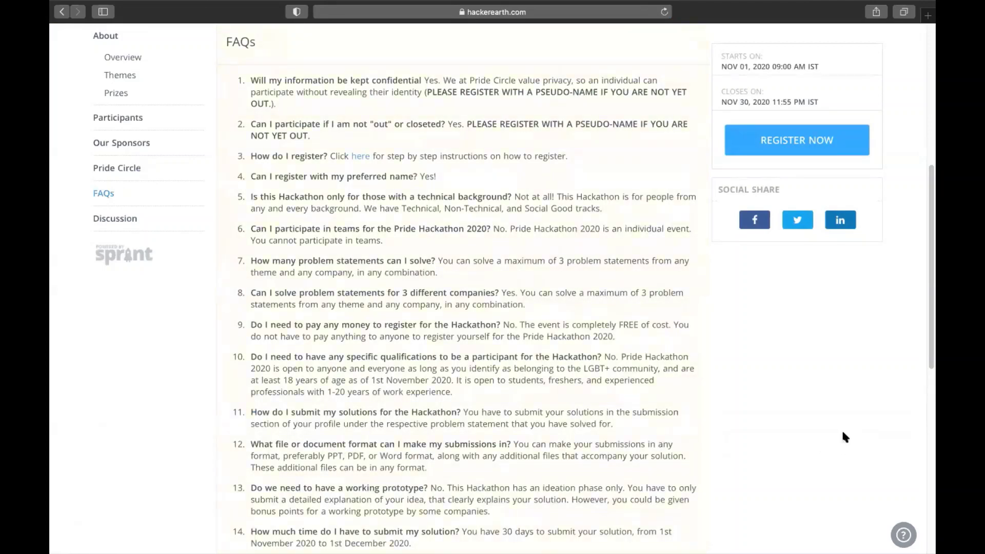
{"action": "scroll", "coordinate": [842, 433], "scroll_direction": "down", "scroll_amount": 6}
{"action": "scroll", "coordinate": [842, 429], "scroll_direction": "up", "scroll_amount": 1}
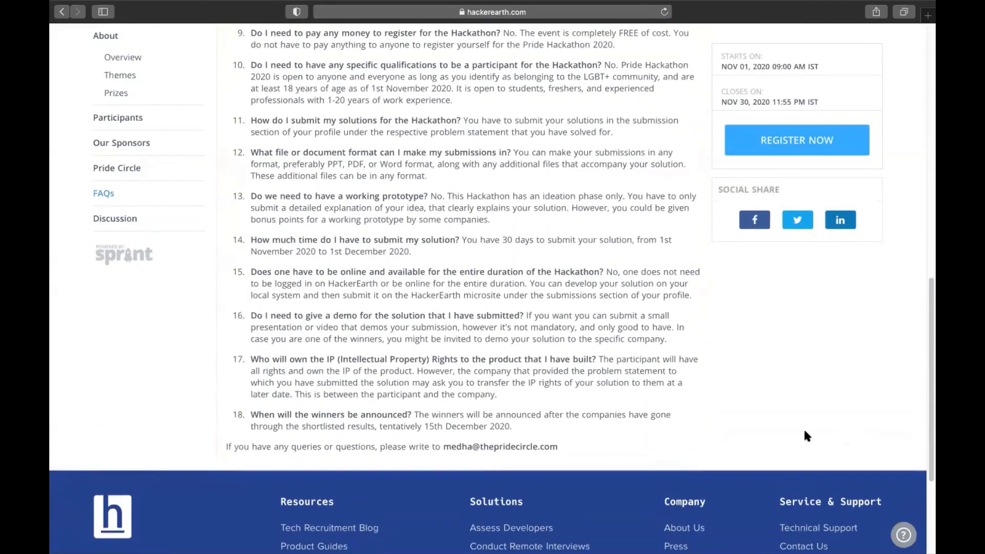
{"action": "left_click_drag", "start_coordinate": [444, 448], "coordinate": [560, 445]}
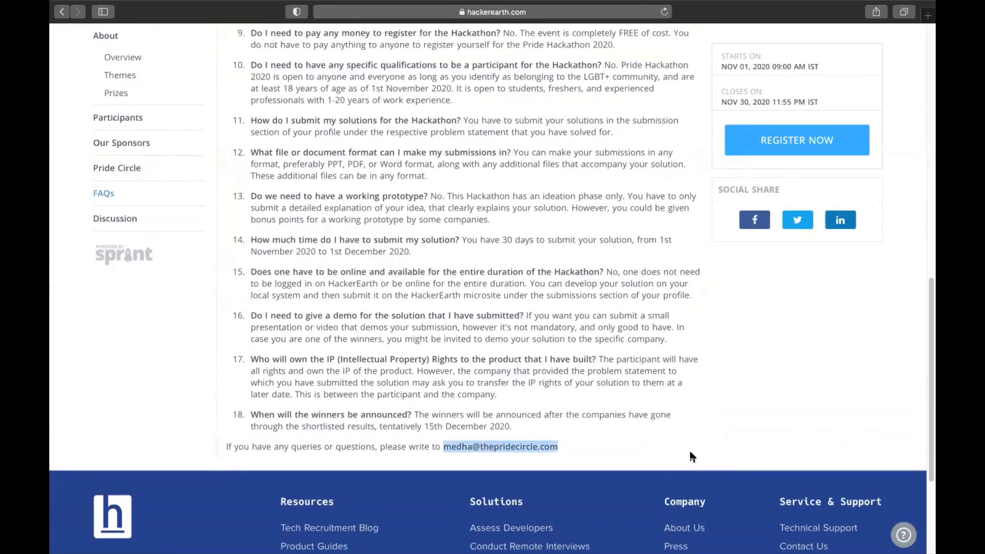
Step: View the registered participants list, revisit Themes, and scroll back to the page top
{"action": "left_click", "coordinate": [477, 351]}
{"action": "left_click", "coordinate": [113, 120]}
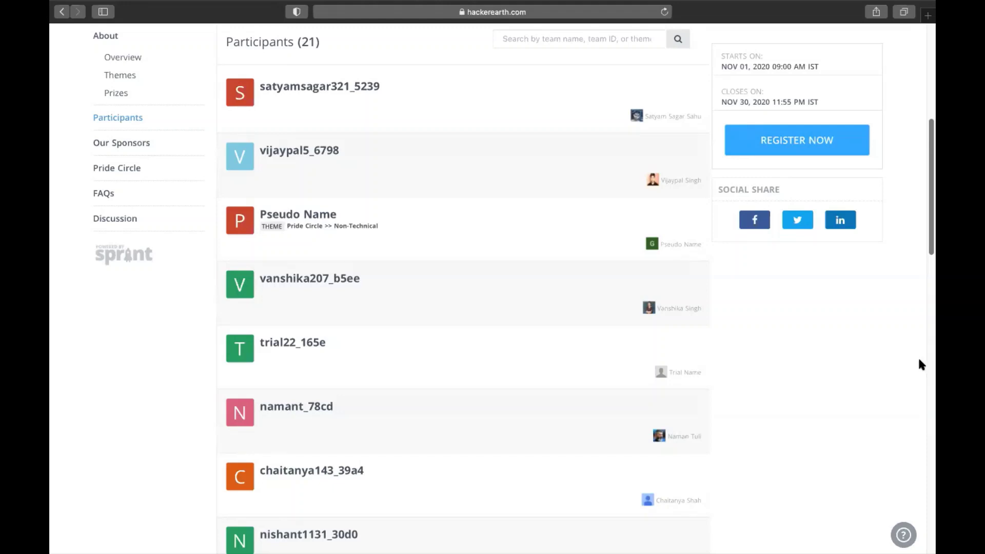
{"action": "scroll", "coordinate": [918, 357], "scroll_direction": "up", "scroll_amount": 10}
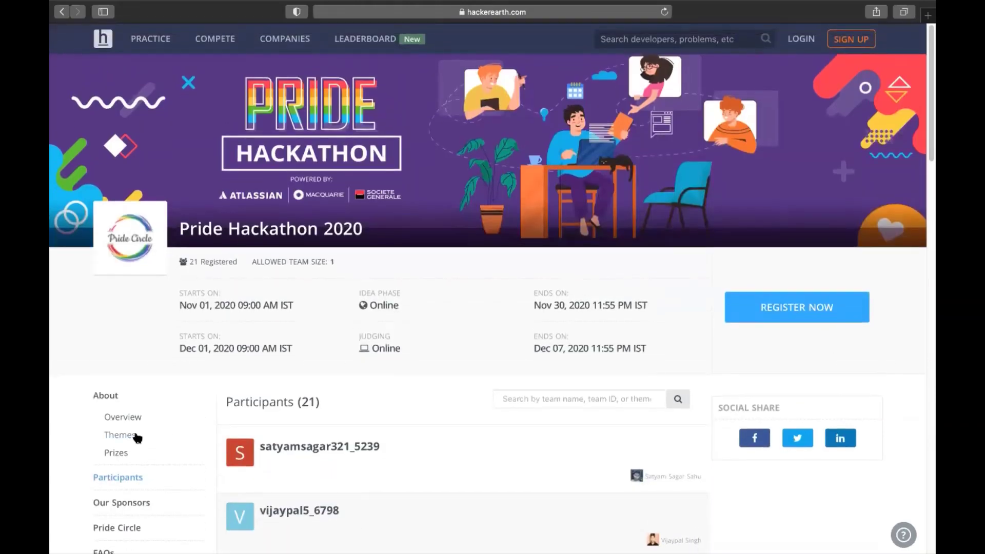
{"action": "left_click", "coordinate": [138, 437]}
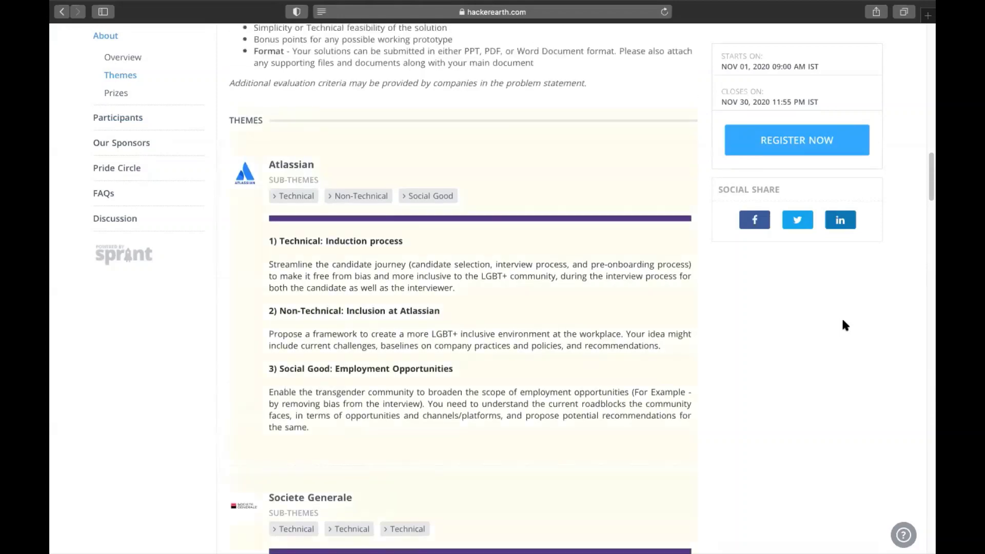
{"action": "scroll", "coordinate": [842, 316], "scroll_direction": "up", "scroll_amount": 20}
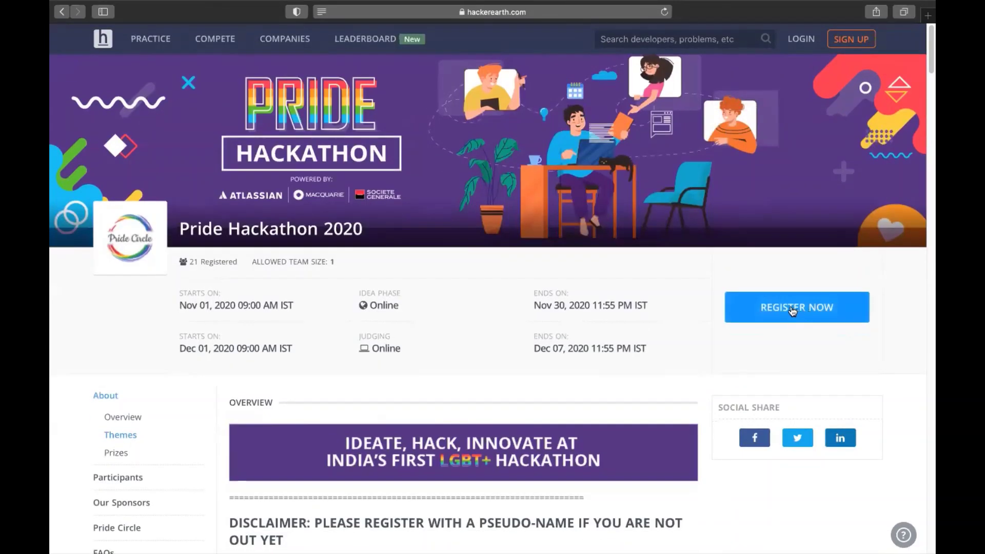
Step: Register via Google sign-up, accepting the privacy policy and terms
{"action": "left_click", "coordinate": [793, 311]}
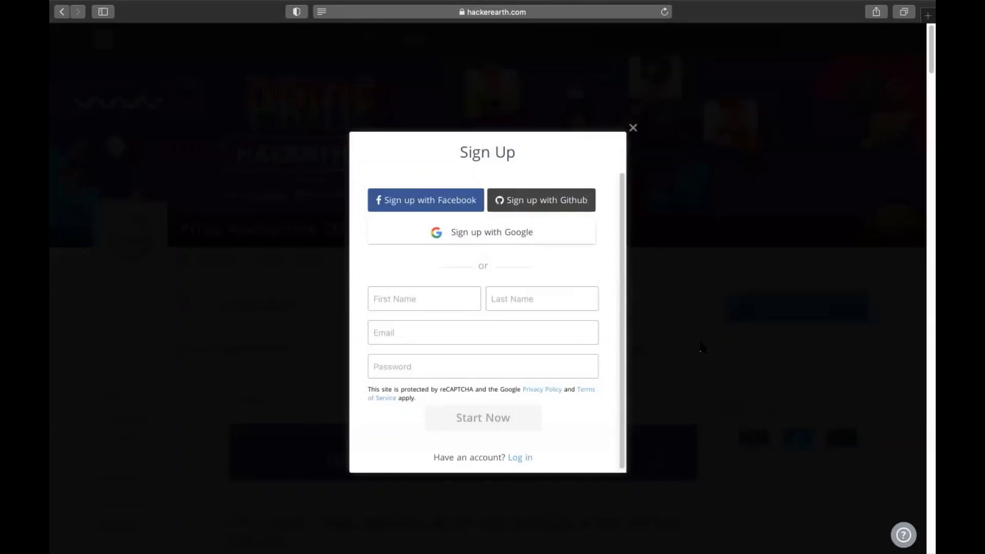
{"action": "left_click", "coordinate": [491, 233]}
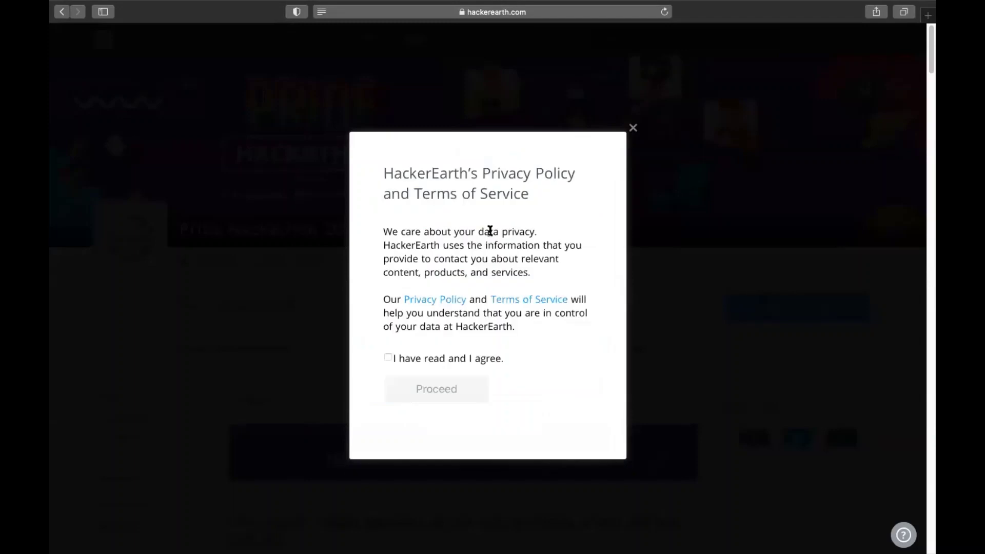
{"action": "left_click", "coordinate": [389, 358]}
{"action": "left_click", "coordinate": [409, 391]}
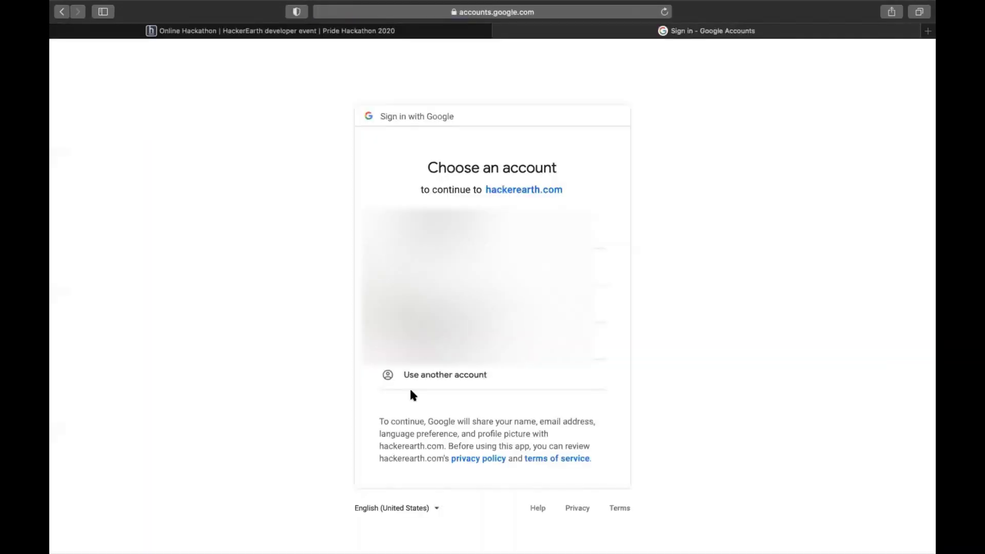
Step: Choose the Google account to sign in to hackerearth.com
{"action": "left_click", "coordinate": [477, 341]}
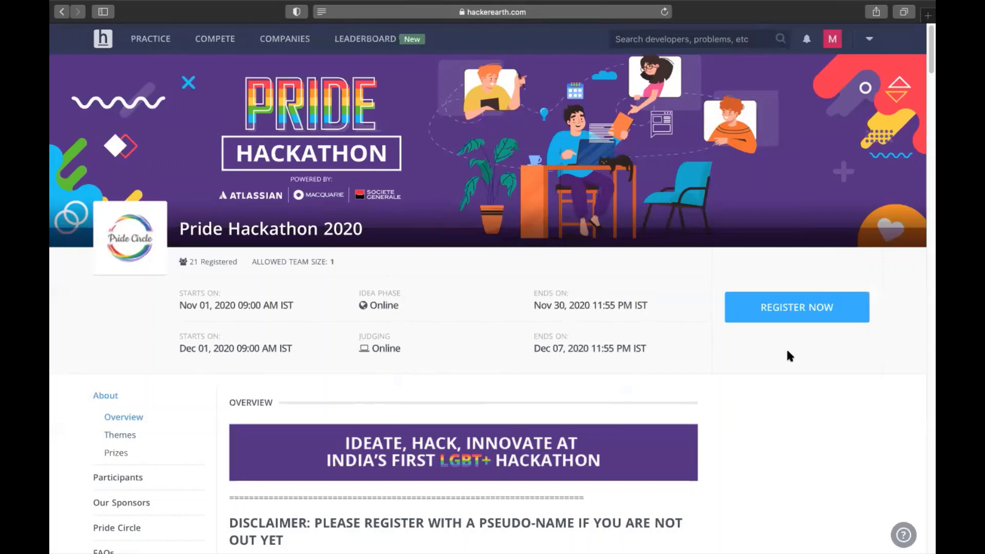
Step: Open the Pride Hackathon 2020 registration details form via Register Now
{"action": "left_click", "coordinate": [794, 312]}
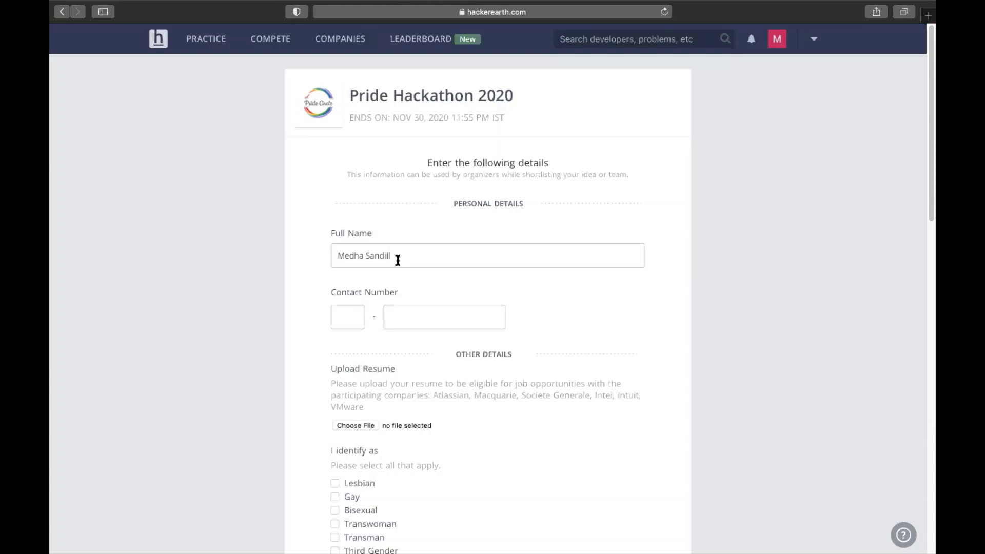
Step: Replace the prefilled full name and enter the contact number with country code 88
{"action": "left_click_drag", "start_coordinate": [397, 259], "coordinate": [315, 254]}
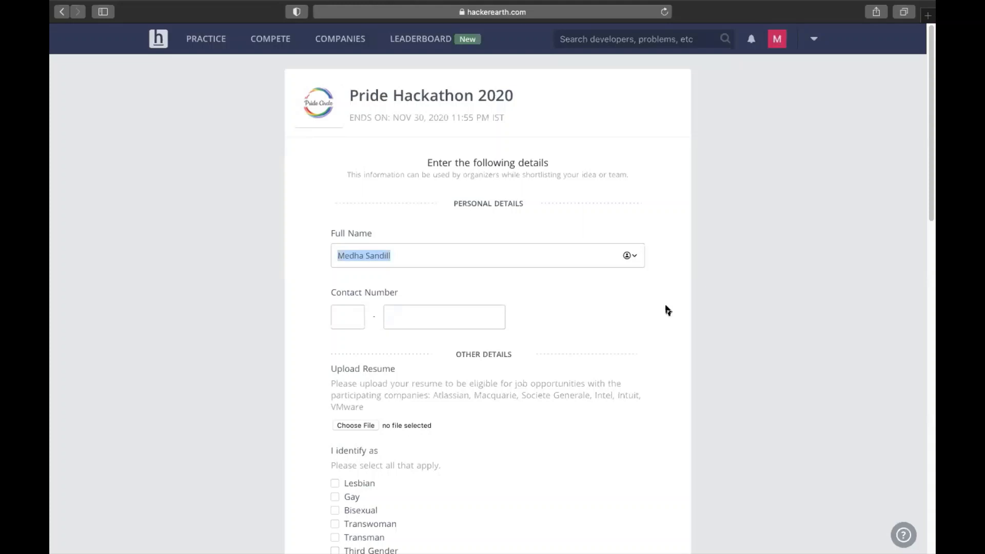
{"action": "type", "text": "May"}
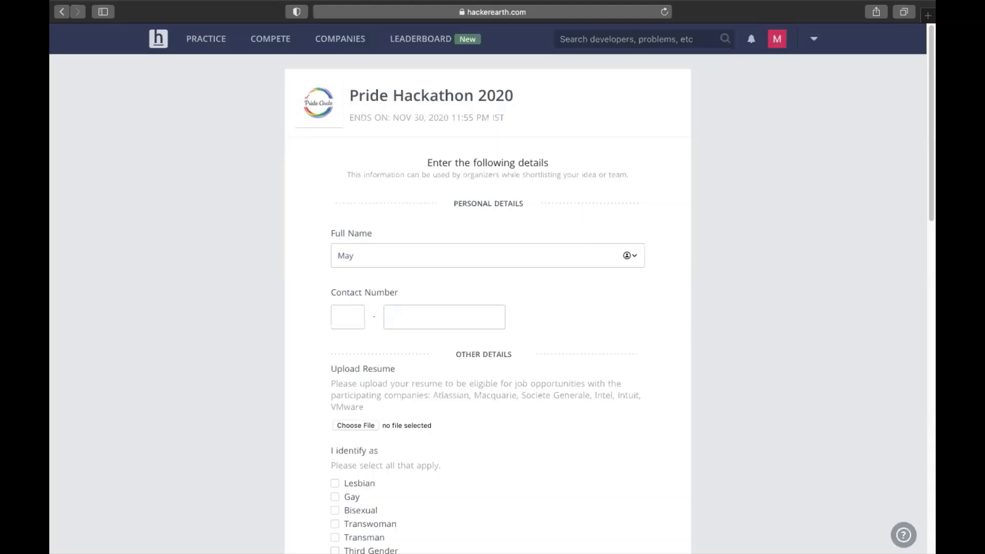
{"action": "left_click", "coordinate": [343, 317]}
{"action": "type", "text": "88"}
{"action": "key", "text": "Tab"}
{"action": "type", "text": "8888888888"}
{"action": "scroll", "coordinate": [339, 390], "scroll_direction": "down", "scroll_amount": 1}
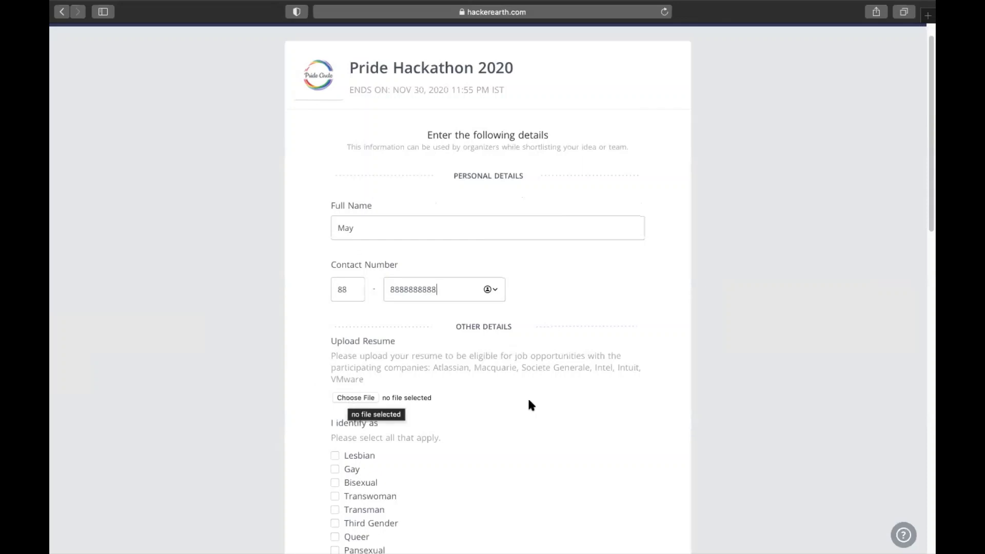
Step: Check the entered name in the Full Name field
{"action": "left_click_drag", "start_coordinate": [331, 200], "coordinate": [374, 203]}
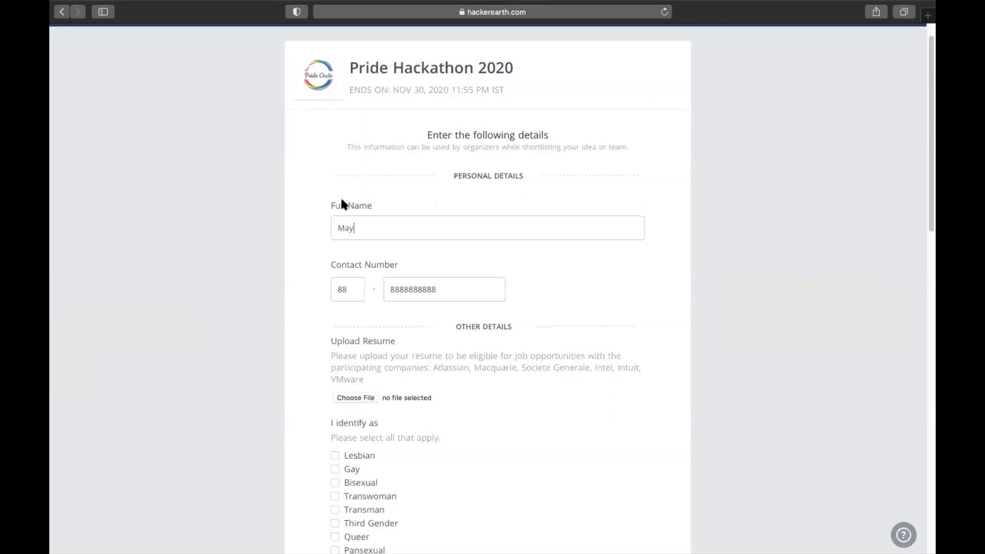
{"action": "double_click", "coordinate": [347, 228]}
{"action": "left_click", "coordinate": [707, 316]}
Step: Tick Gay and Gender Non-Conforming identities and She/Her and They/Them pronouns
{"action": "scroll", "coordinate": [415, 399], "scroll_direction": "down", "scroll_amount": 5}
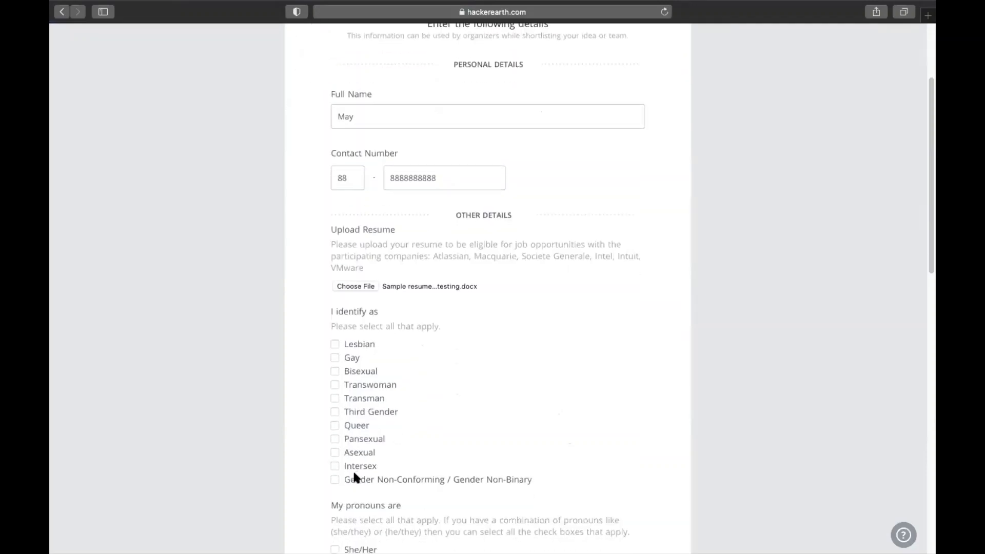
{"action": "left_click", "coordinate": [336, 478]}
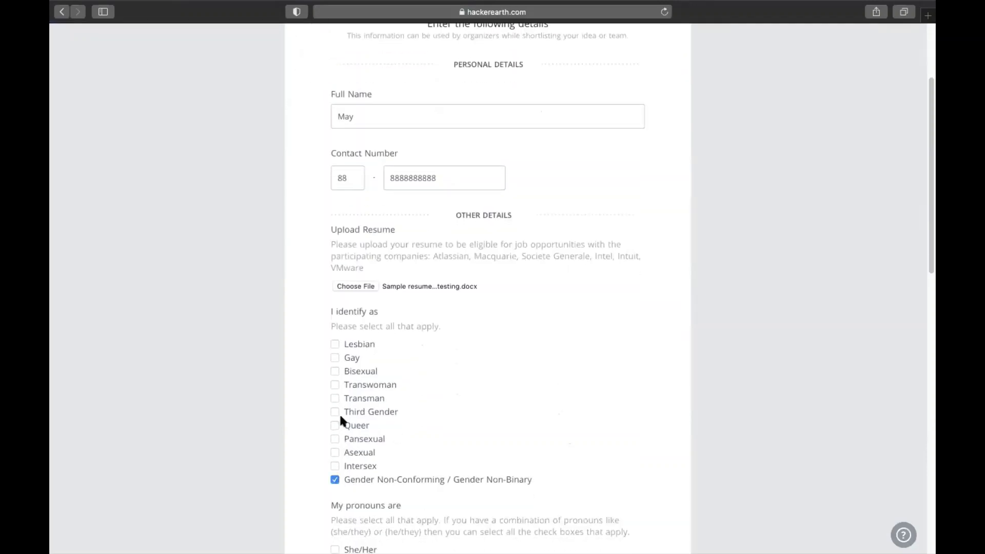
{"action": "left_click", "coordinate": [335, 358]}
{"action": "scroll", "coordinate": [582, 477], "scroll_direction": "down", "scroll_amount": 4}
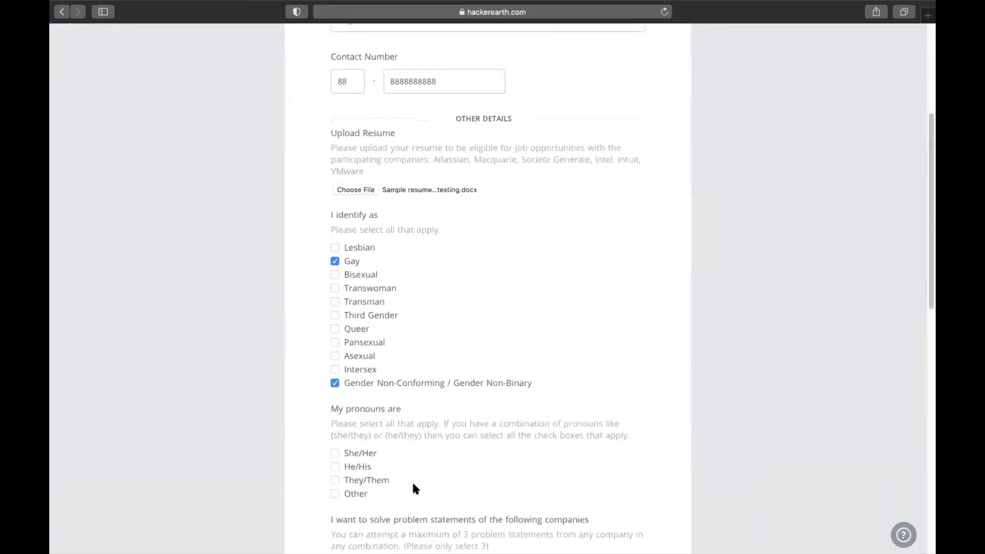
{"action": "left_click", "coordinate": [334, 479]}
{"action": "left_click", "coordinate": [334, 453]}
Step: Select companies Atlassian, Societe Generale and Intel, staying within the three-problem-statement limit
{"action": "scroll", "coordinate": [536, 457], "scroll_direction": "down", "scroll_amount": 8}
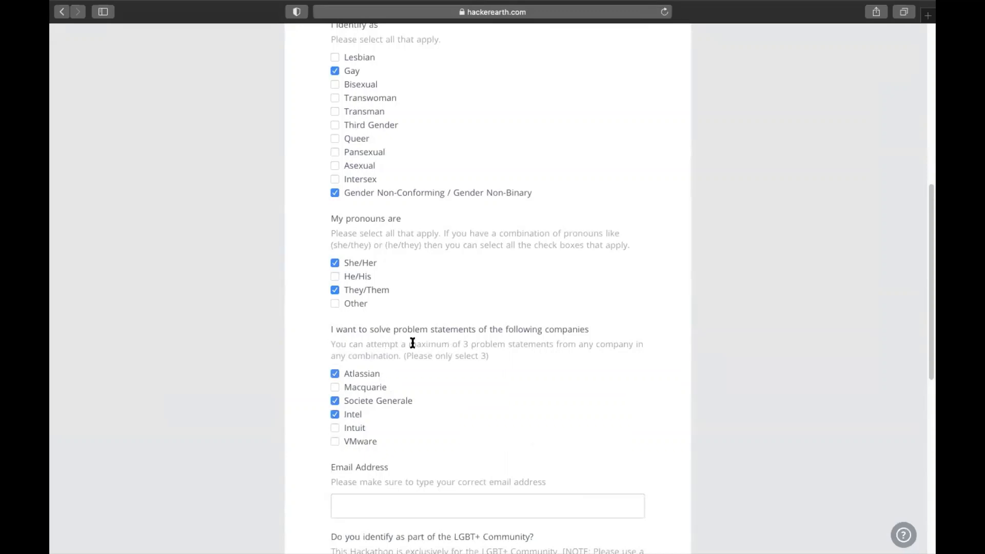
{"action": "left_click_drag", "start_coordinate": [401, 346], "coordinate": [551, 345]}
{"action": "left_click", "coordinate": [552, 349]}
{"action": "left_click", "coordinate": [335, 442]}
{"action": "left_click", "coordinate": [336, 388]}
{"action": "left_click", "coordinate": [335, 388]}
Step: Fill in the participant's e-mail address in the Email Address field
{"action": "scroll", "coordinate": [552, 410], "scroll_direction": "down", "scroll_amount": 2}
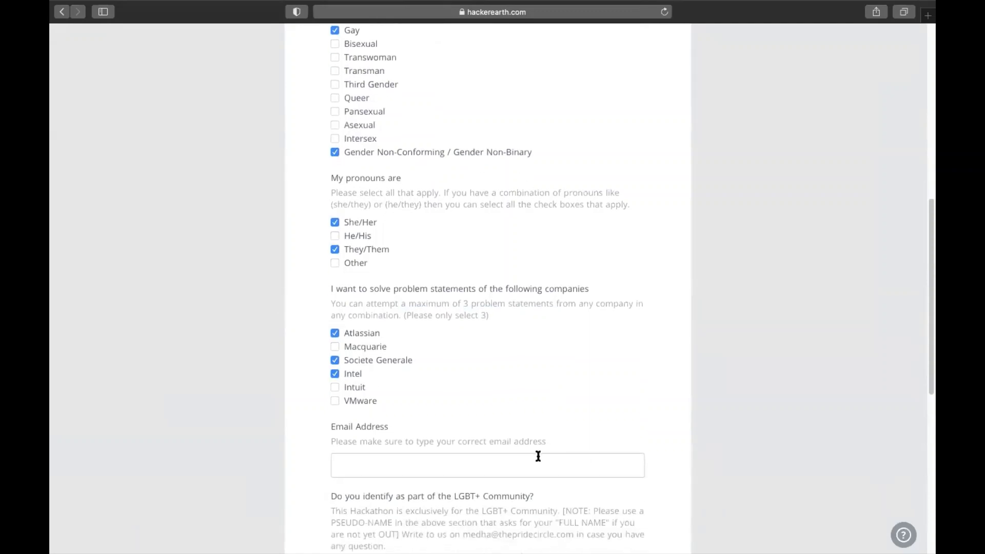
{"action": "left_click", "coordinate": [539, 456]}
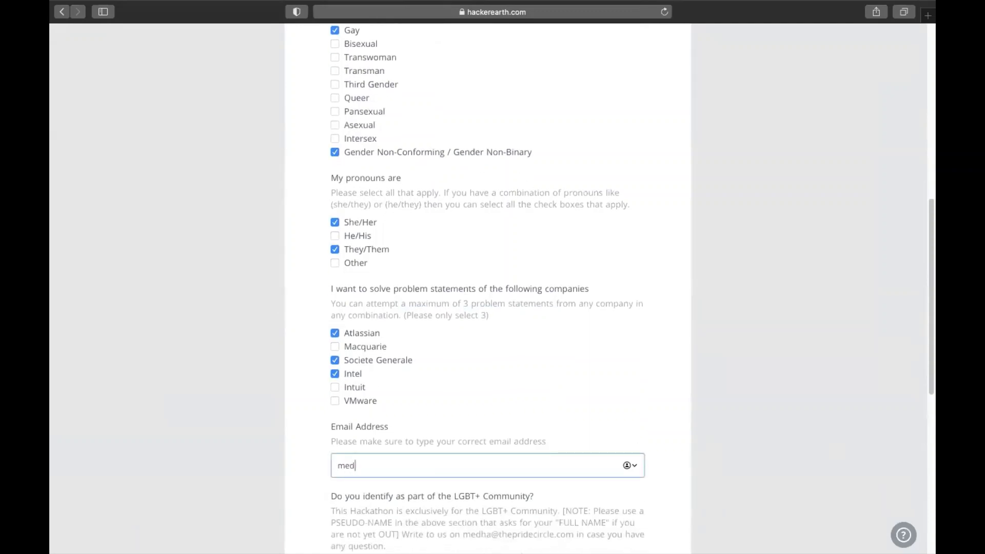
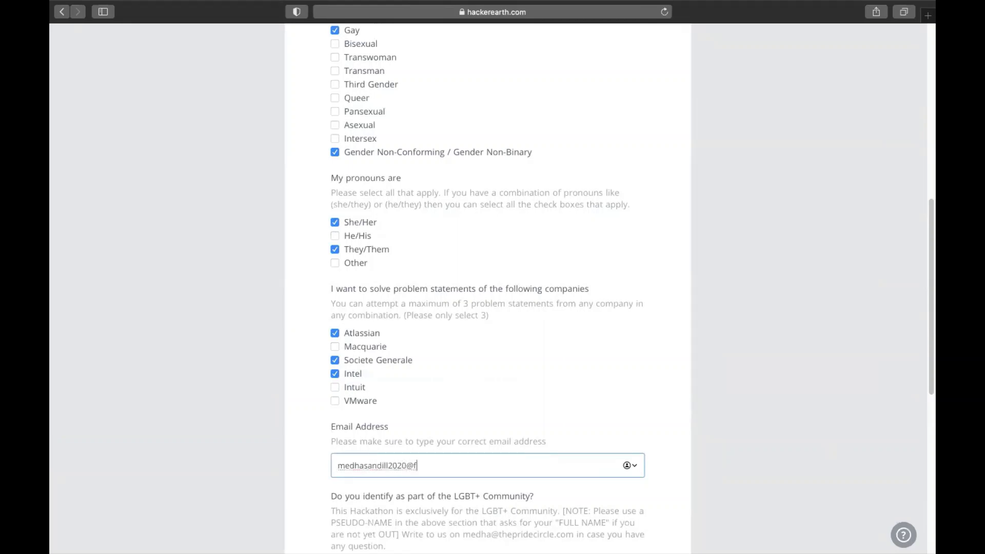
{"action": "double_click", "coordinate": [464, 440]}
{"action": "left_click", "coordinate": [489, 441]}
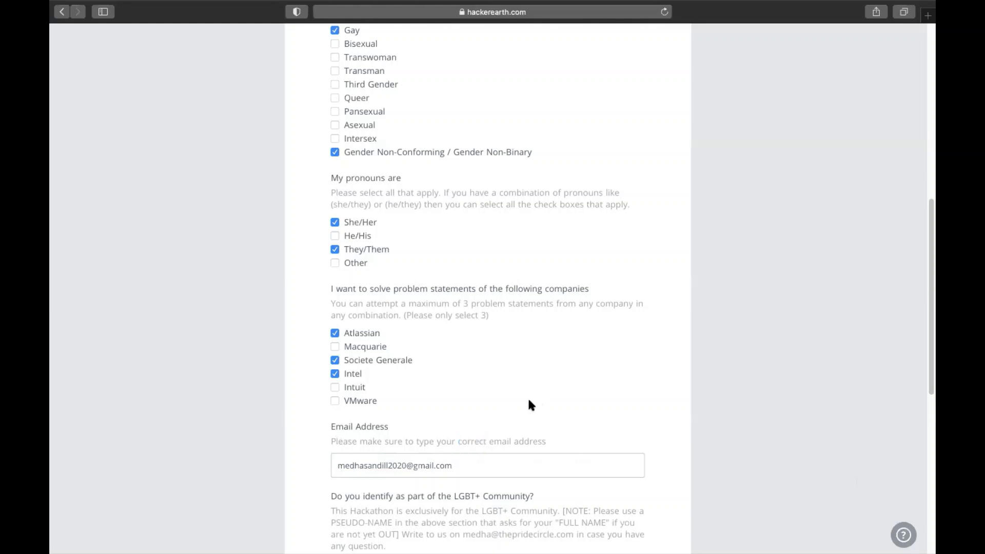
Step: Answer Yes to the LGBT+ community question on the registration form
{"action": "scroll", "coordinate": [529, 399], "scroll_direction": "down", "scroll_amount": 3}
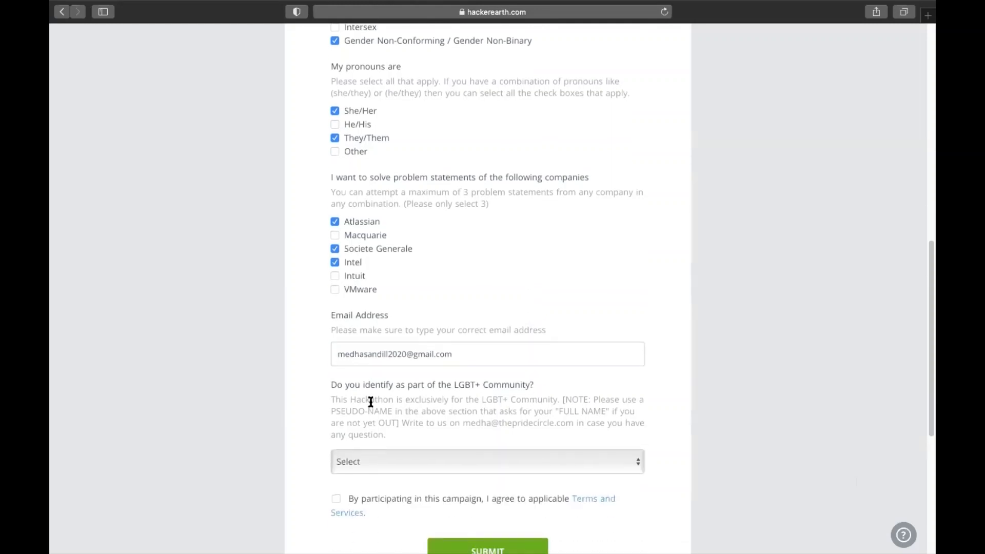
{"action": "left_click_drag", "start_coordinate": [330, 385], "coordinate": [557, 386]}
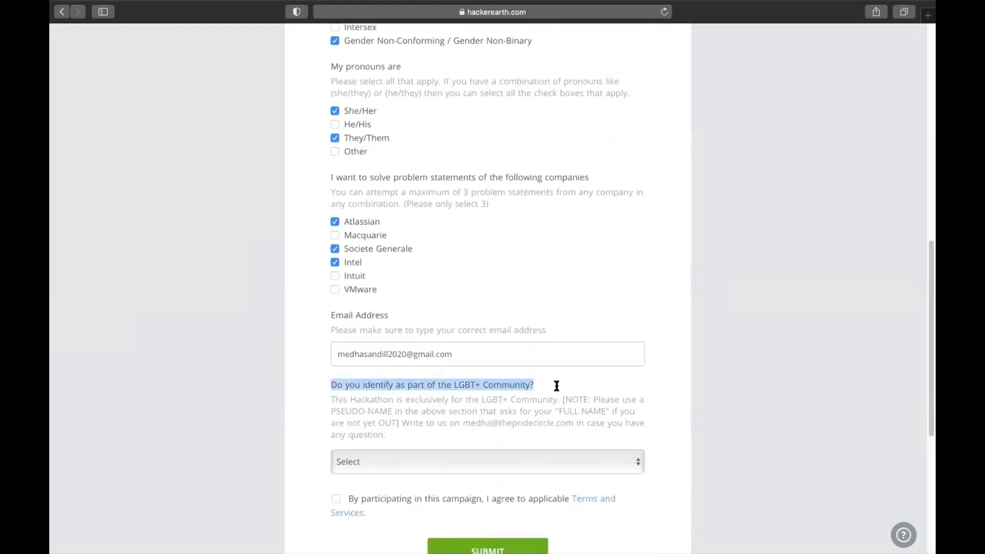
{"action": "left_click", "coordinate": [557, 386]}
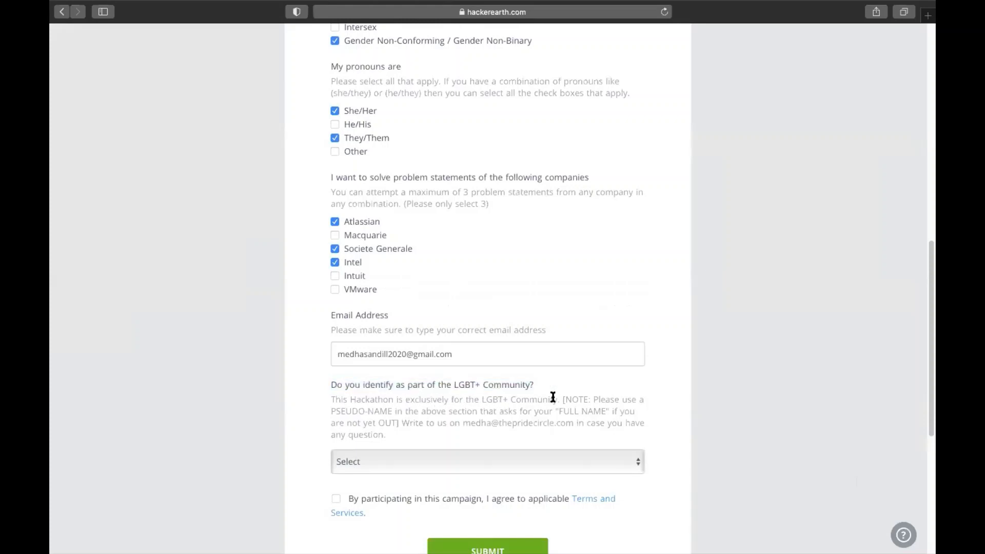
{"action": "left_click", "coordinate": [589, 461]}
{"action": "left_click", "coordinate": [414, 478]}
Step: Agree to the Terms and Services and submit the registration details
{"action": "left_click_drag", "start_coordinate": [559, 411], "coordinate": [604, 415]}
{"action": "left_click", "coordinate": [600, 416]}
{"action": "left_click", "coordinate": [336, 499]}
{"action": "scroll", "coordinate": [704, 438], "scroll_direction": "down", "scroll_amount": 1}
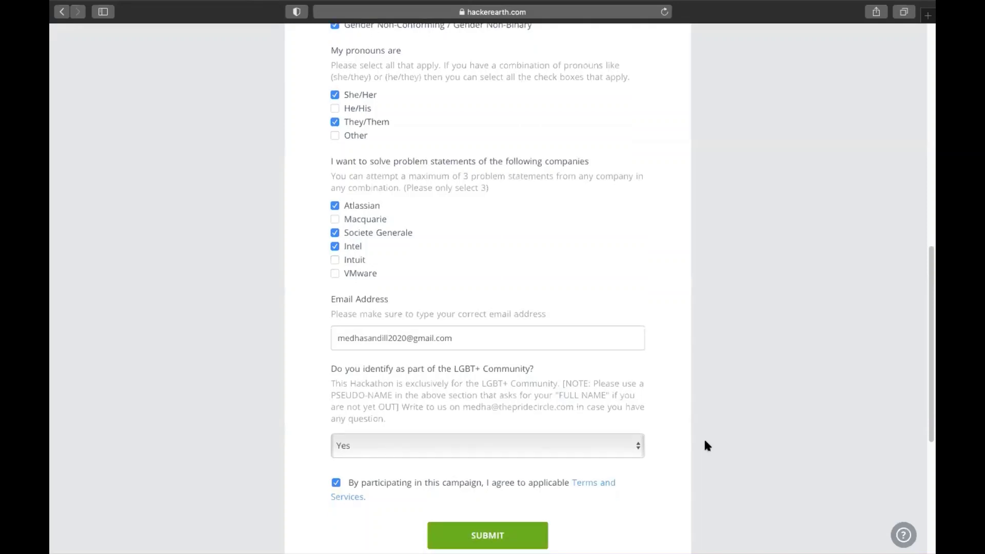
{"action": "left_click", "coordinate": [489, 537]}
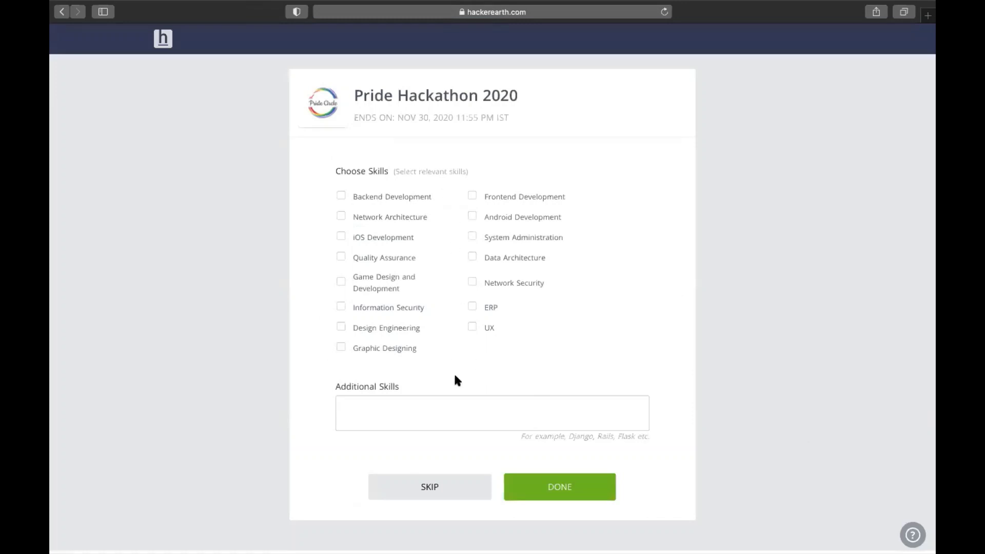
Step: Skip the Choose Skills step to complete the Pride Hackathon 2020 registration
{"action": "left_click", "coordinate": [429, 490]}
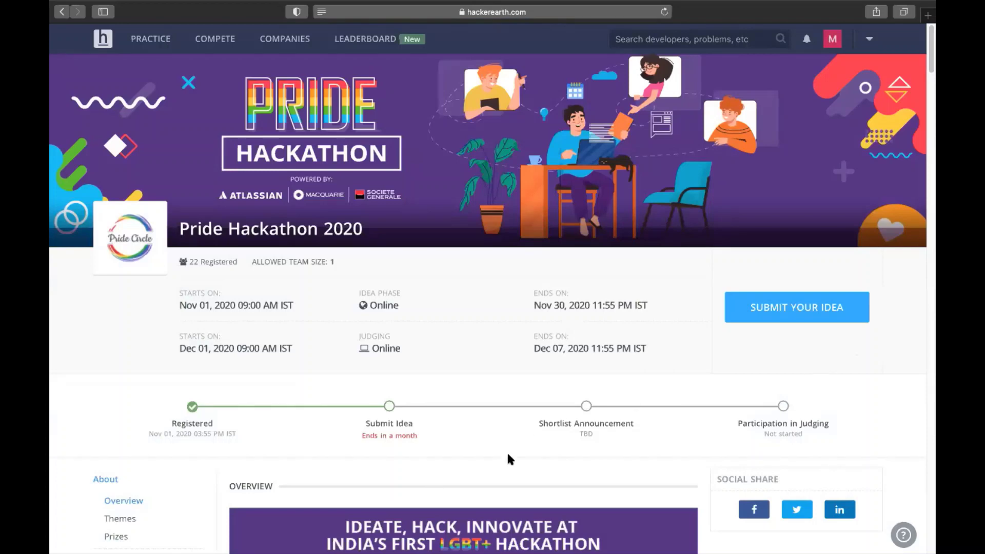
Step: Show the Participants list down to your entry and open your own participant dashboard
{"action": "scroll", "coordinate": [509, 458], "scroll_direction": "down", "scroll_amount": 1}
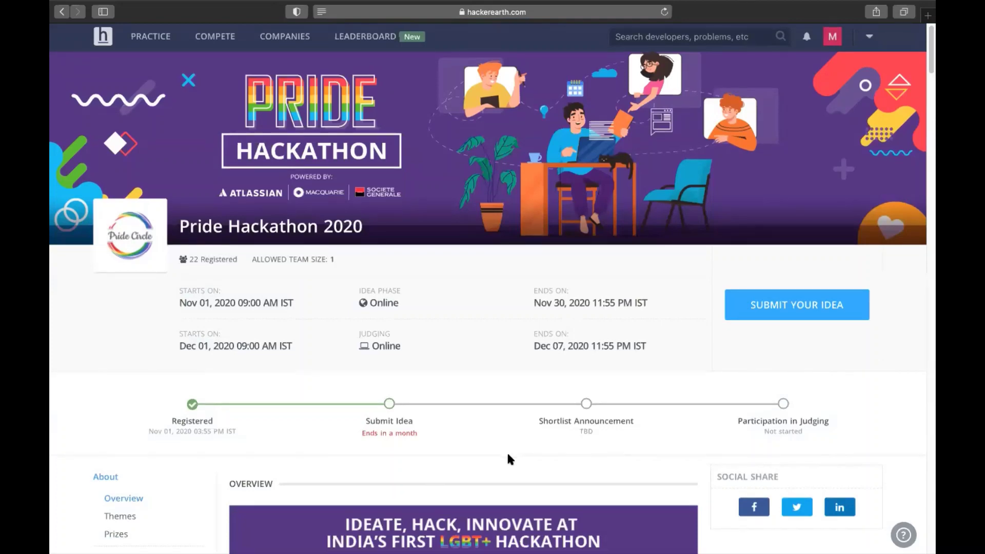
{"action": "scroll", "coordinate": [508, 457], "scroll_direction": "down", "scroll_amount": 5}
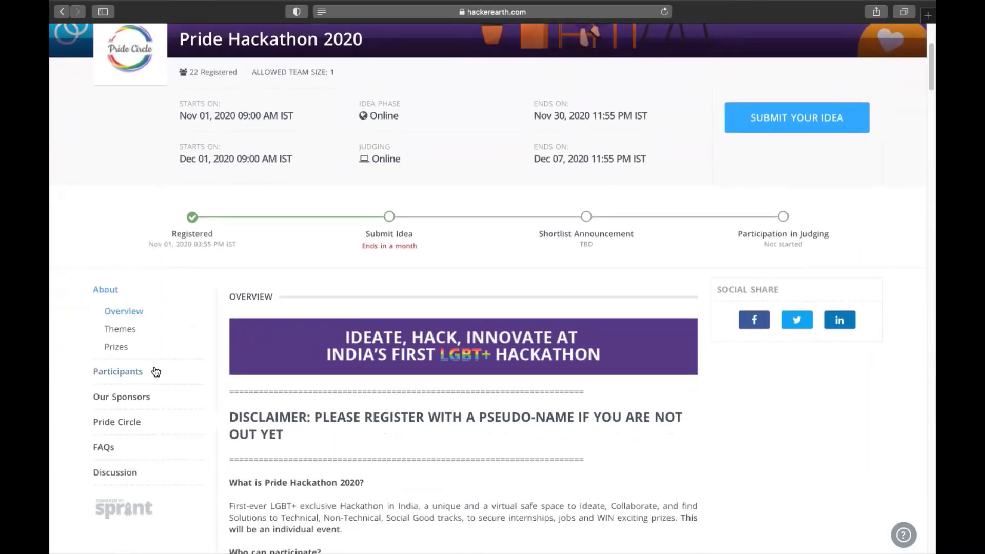
{"action": "left_click", "coordinate": [144, 372]}
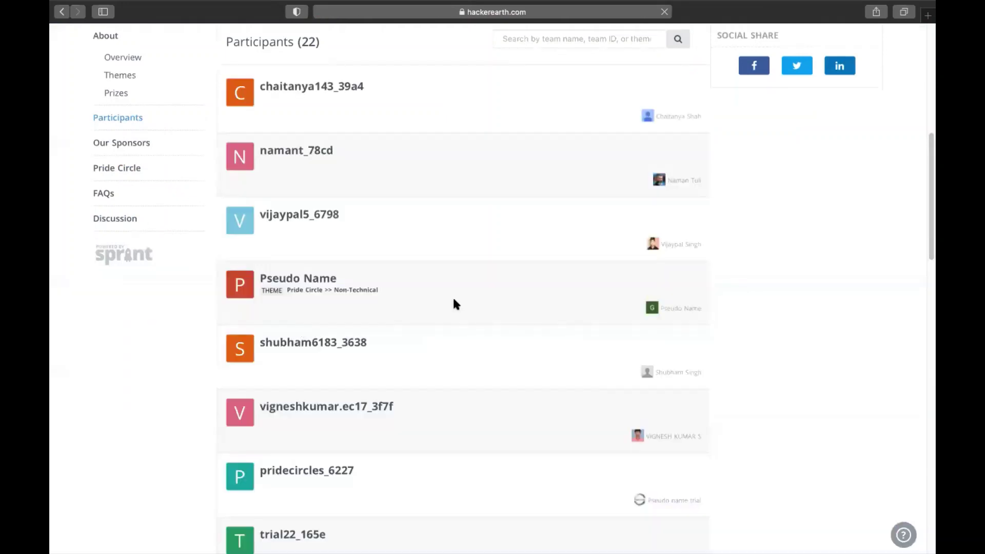
{"action": "scroll", "coordinate": [352, 307], "scroll_direction": "down", "scroll_amount": 10}
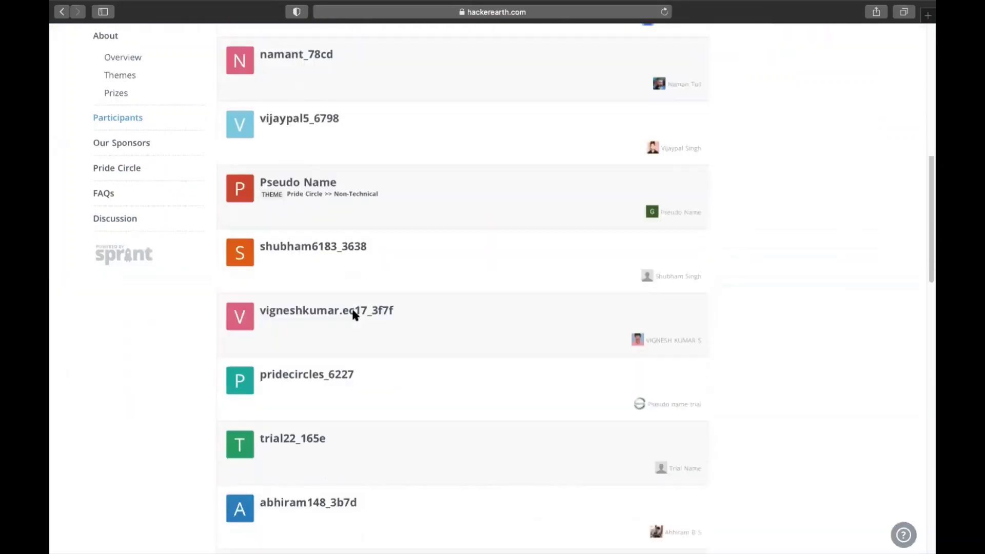
{"action": "scroll", "coordinate": [353, 314], "scroll_direction": "down", "scroll_amount": 12}
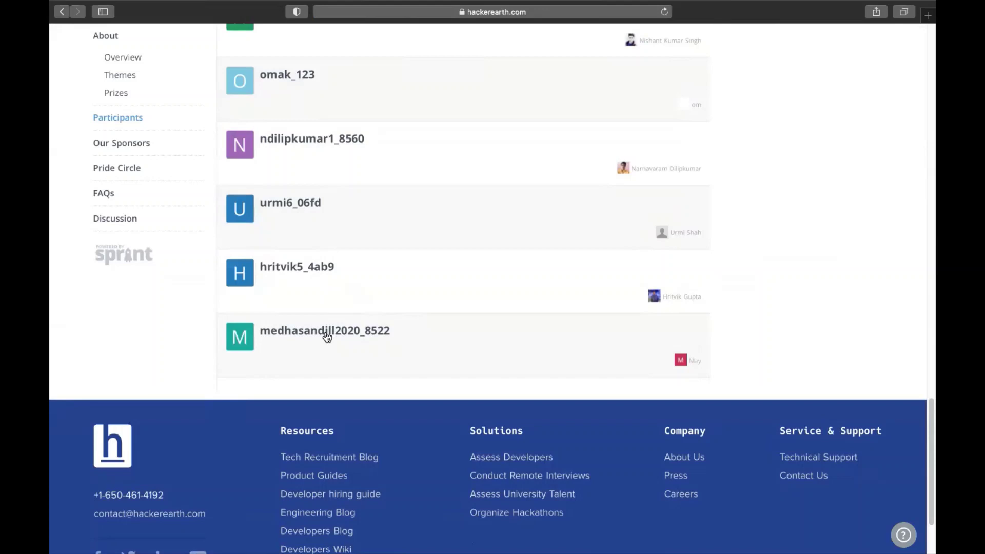
{"action": "left_click", "coordinate": [327, 335]}
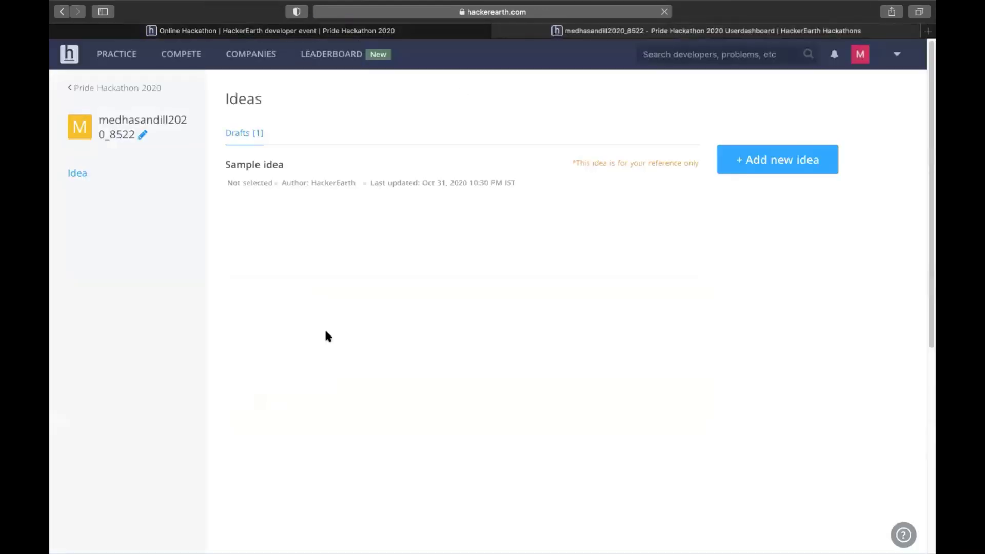
Step: Rename the team to 'May' on the participant dashboard
{"action": "left_click", "coordinate": [144, 136]}
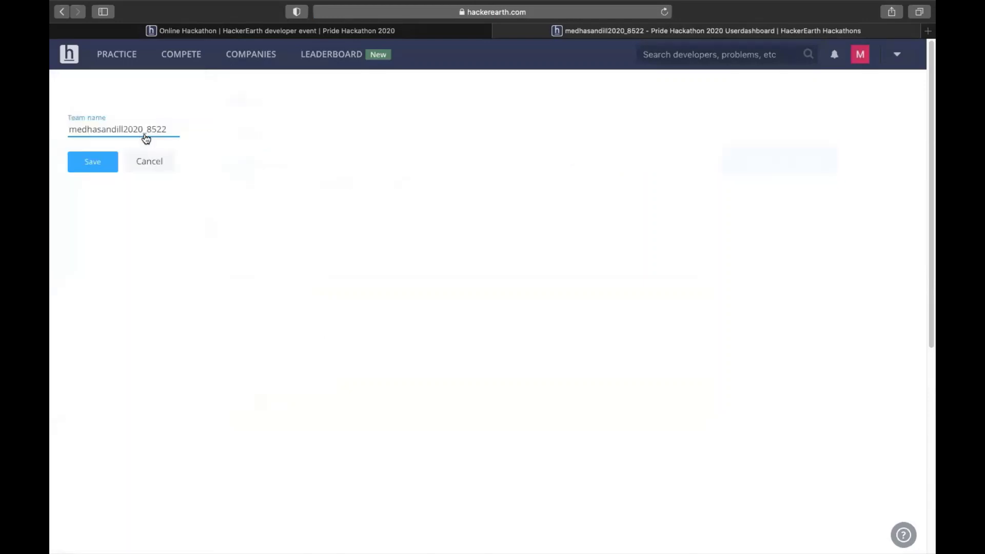
{"action": "double_click", "coordinate": [169, 129]}
{"action": "type", "text": "May"}
{"action": "left_click", "coordinate": [95, 162]}
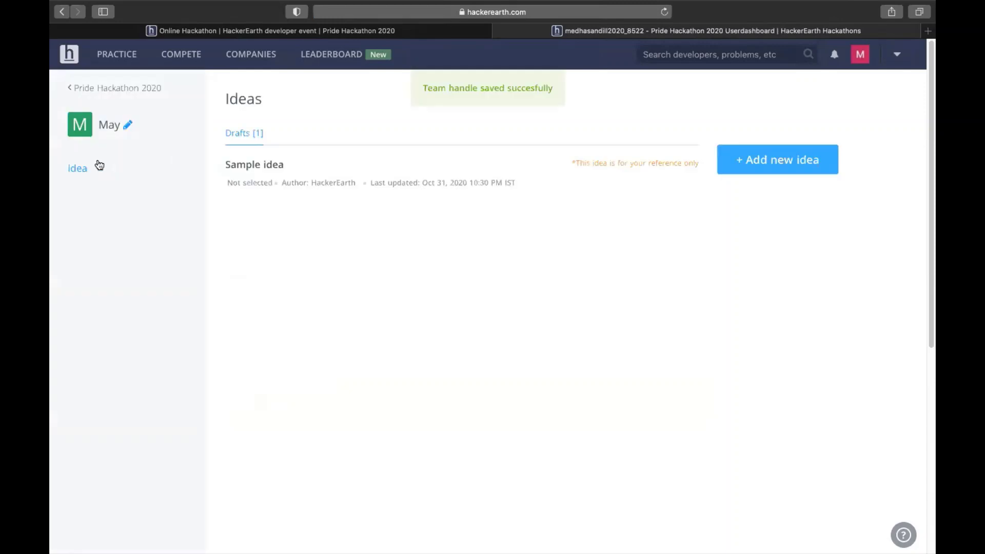
Step: Reload the Participants list to check the rename and open your profile setup form
{"action": "left_click", "coordinate": [497, 31]}
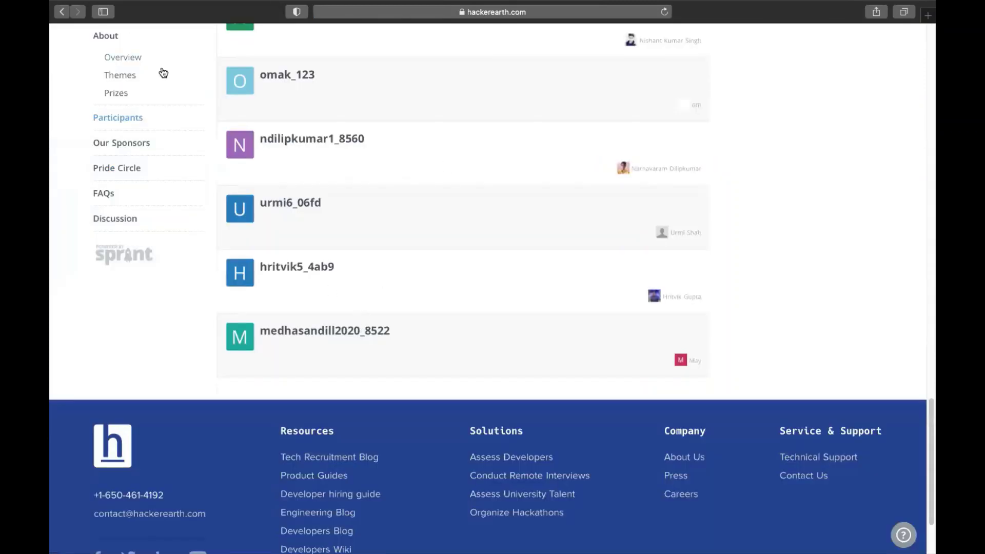
{"action": "scroll", "coordinate": [358, 41], "scroll_direction": "up", "scroll_amount": 3}
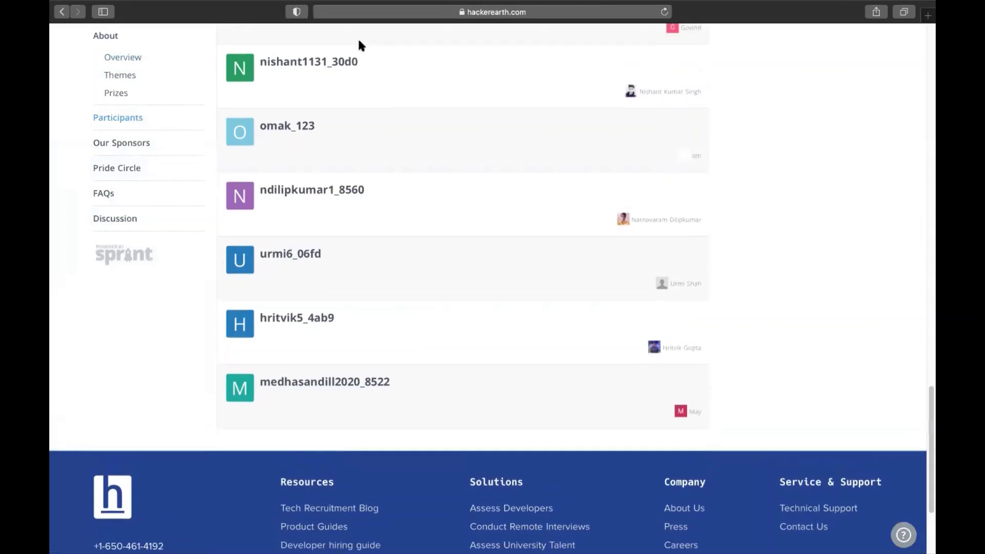
{"action": "left_click", "coordinate": [665, 13]}
{"action": "scroll", "coordinate": [572, 246], "scroll_direction": "down", "scroll_amount": 2}
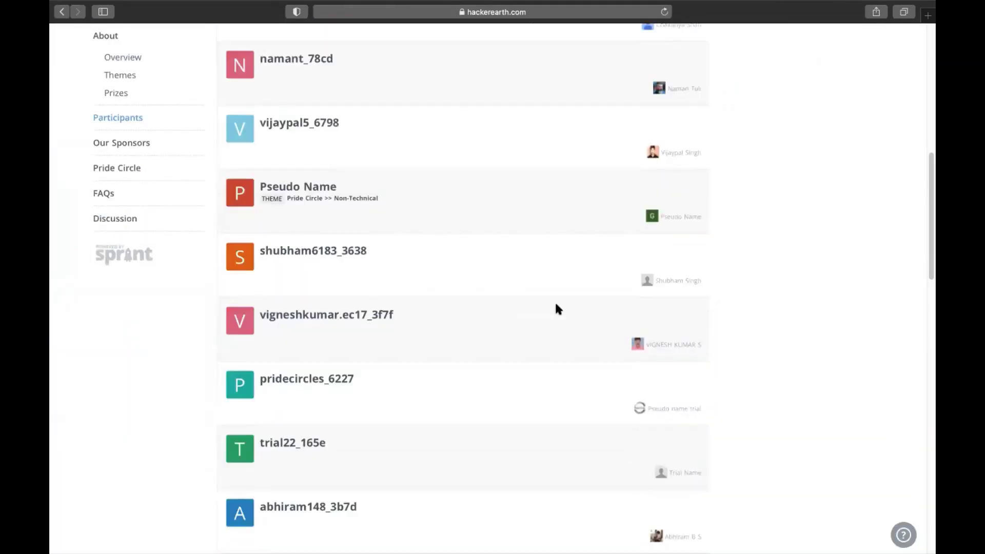
{"action": "scroll", "coordinate": [558, 307], "scroll_direction": "down", "scroll_amount": 10}
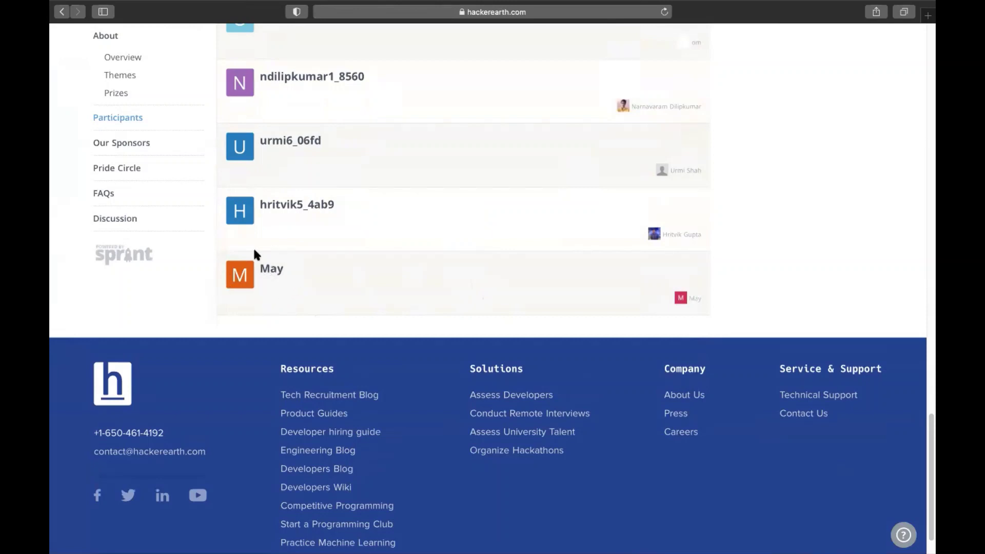
{"action": "left_click", "coordinate": [694, 298]}
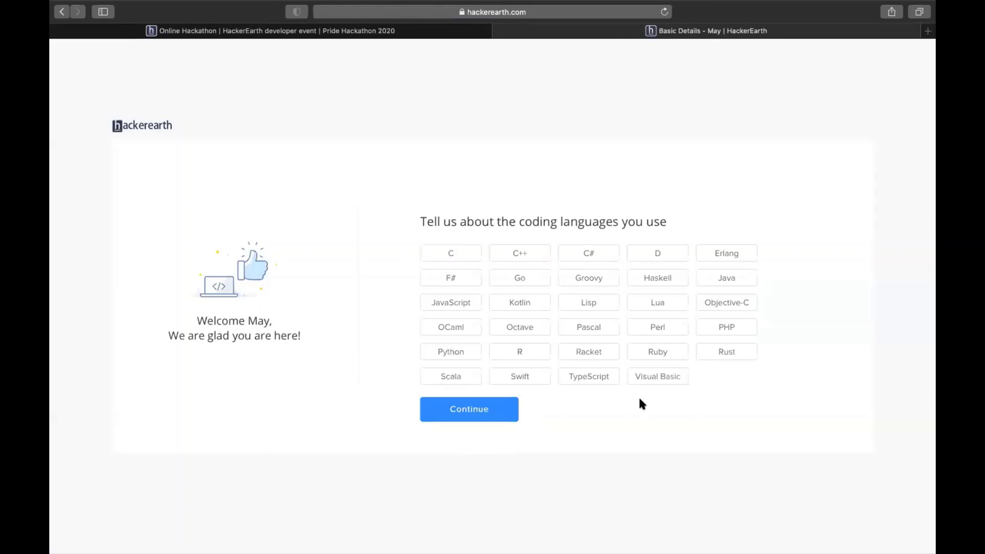
Step: Choose C as your language and 'Solve problems and improve programming skills', then close the tab
{"action": "left_click", "coordinate": [464, 409]}
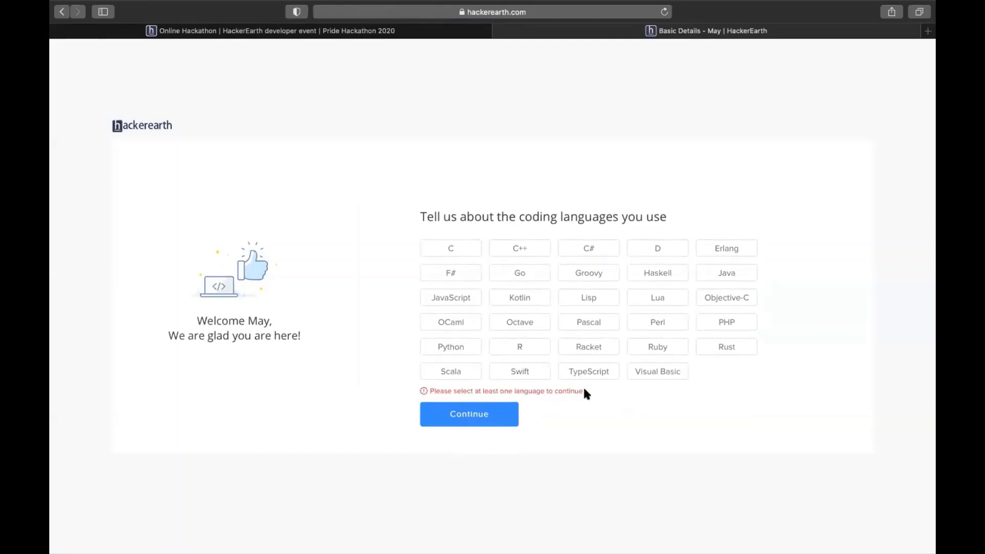
{"action": "triple_click", "coordinate": [524, 393]}
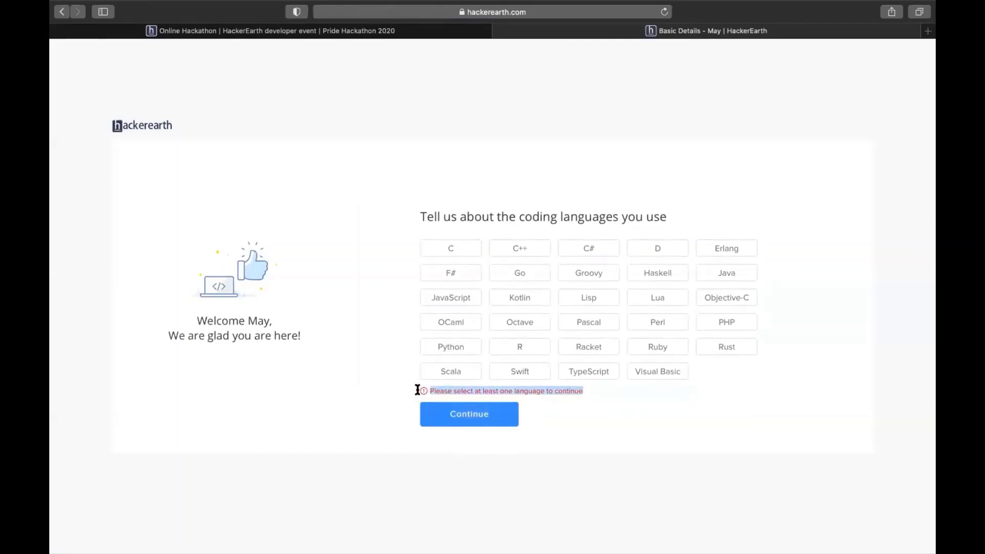
{"action": "left_click", "coordinate": [512, 394]}
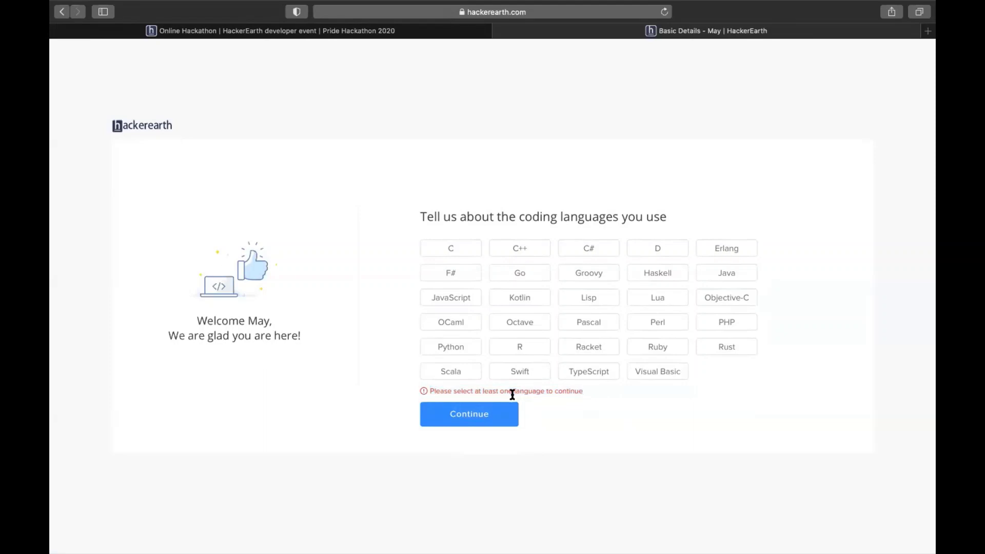
{"action": "left_click", "coordinate": [458, 251]}
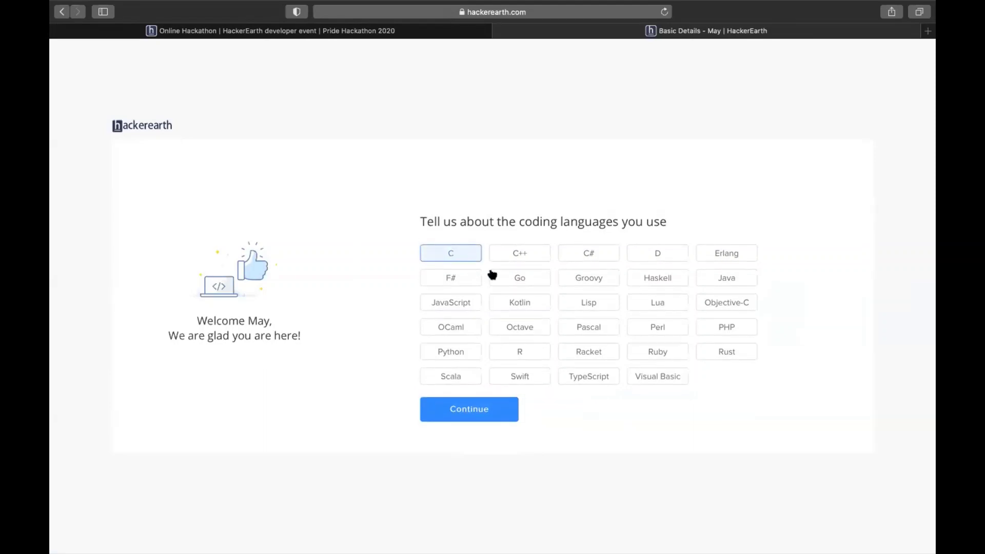
{"action": "left_click", "coordinate": [486, 414]}
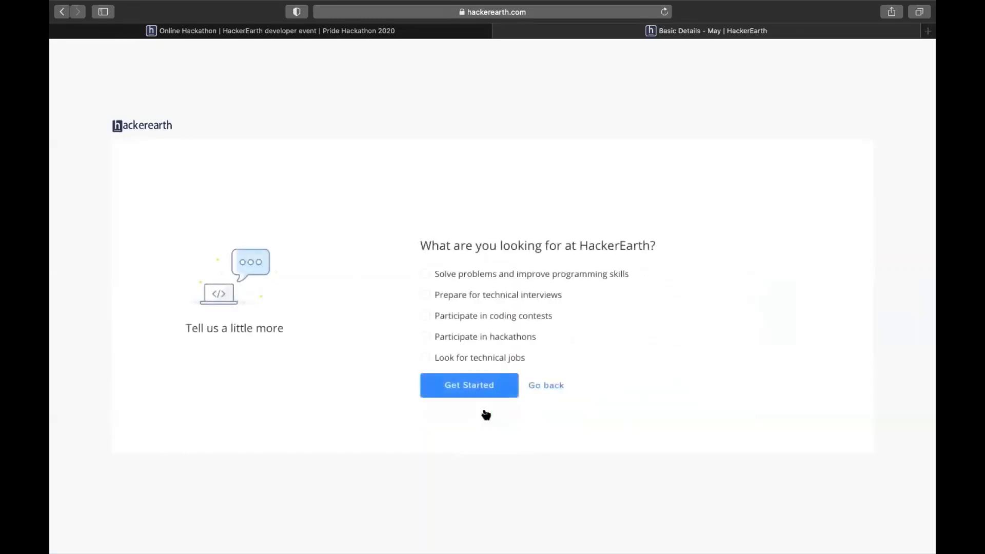
{"action": "left_click", "coordinate": [429, 276]}
{"action": "left_click", "coordinate": [485, 388]}
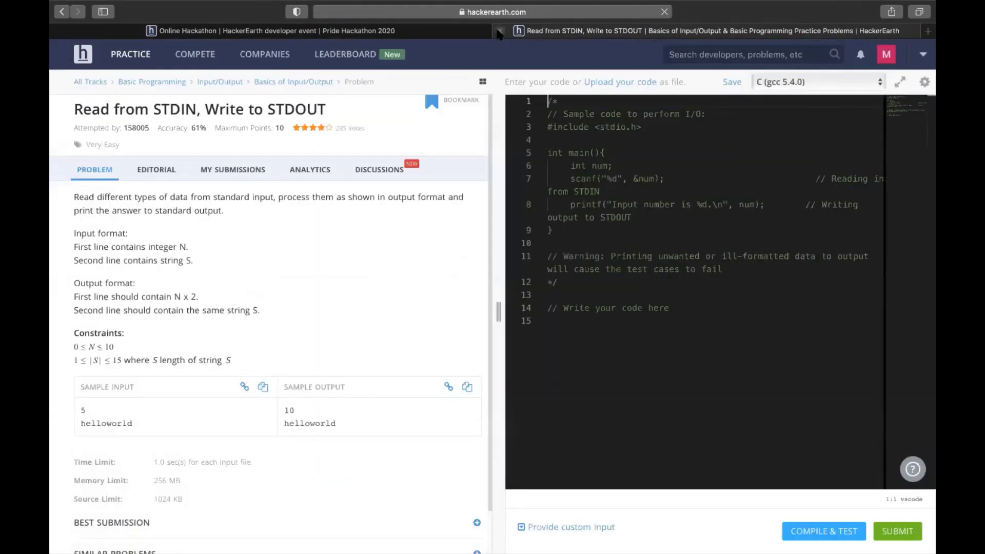
{"action": "left_click", "coordinate": [498, 30]}
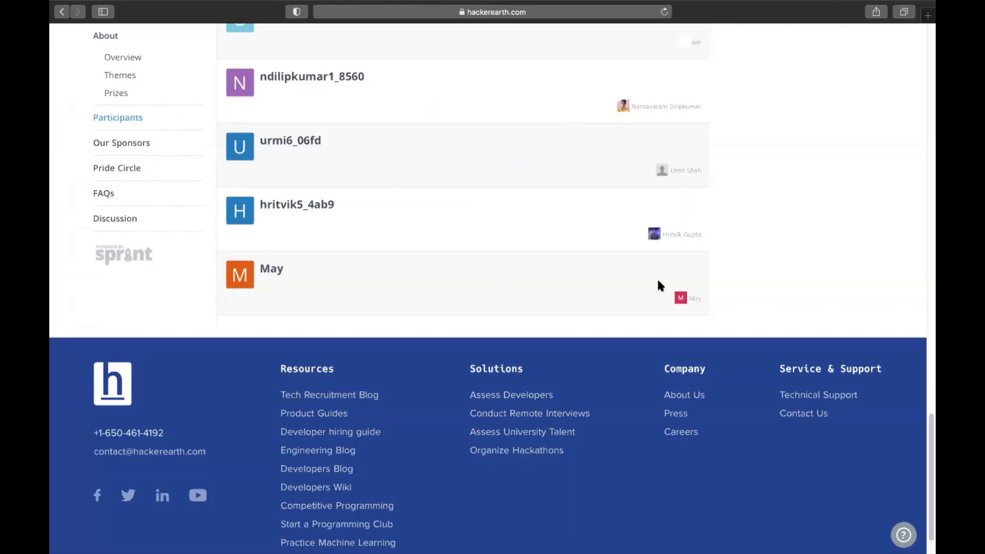
{"action": "left_click", "coordinate": [694, 299]}
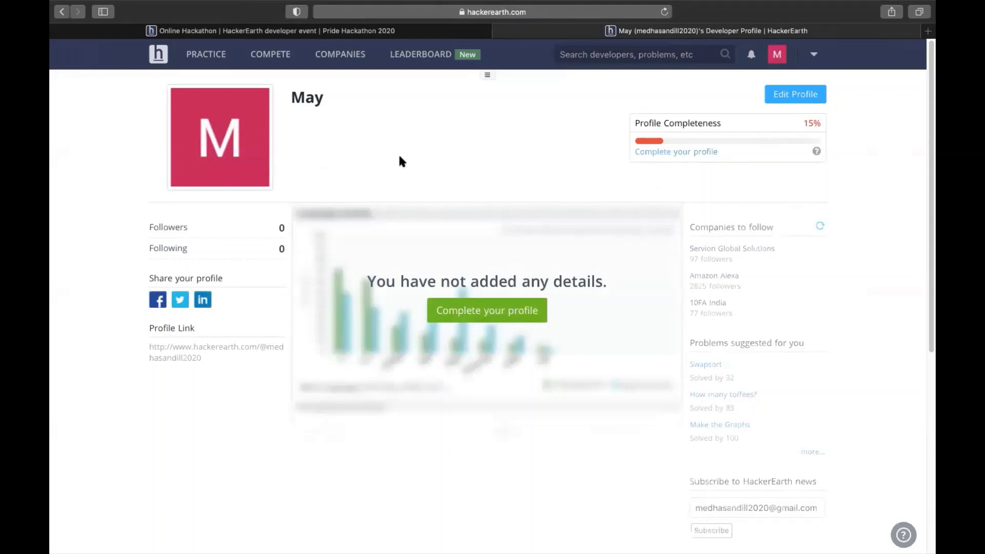
{"action": "left_click_drag", "start_coordinate": [326, 98], "coordinate": [296, 97]}
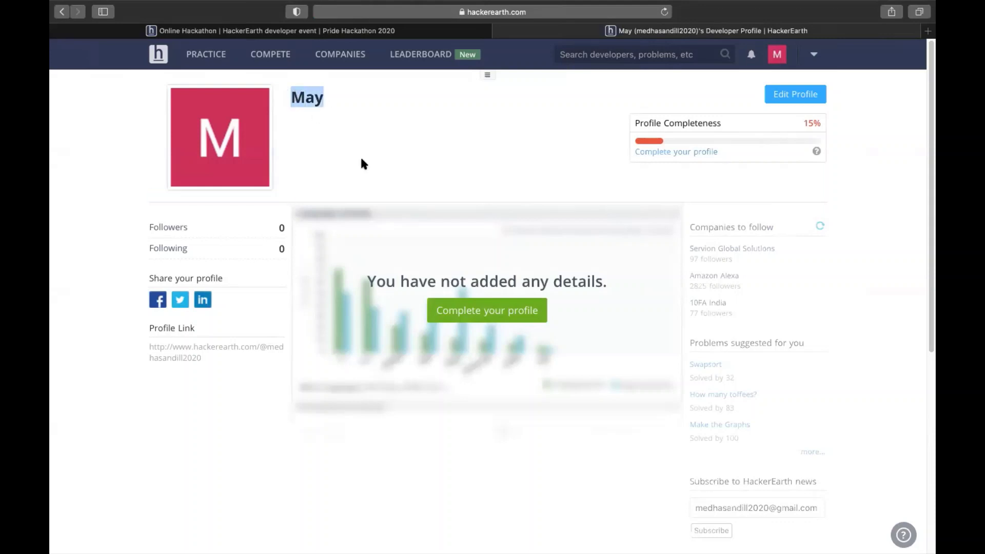
{"action": "left_click", "coordinate": [223, 145]}
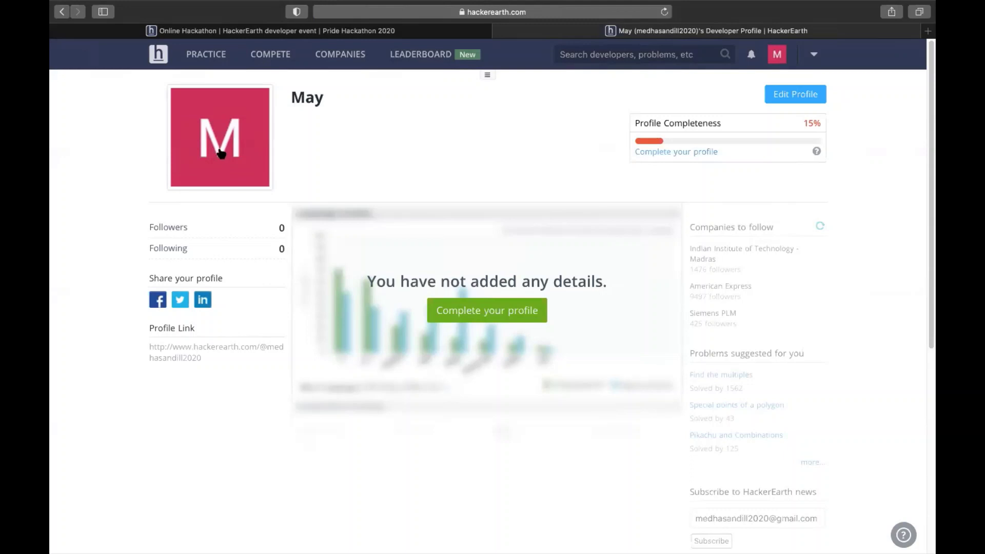
{"action": "left_click", "coordinate": [805, 95]}
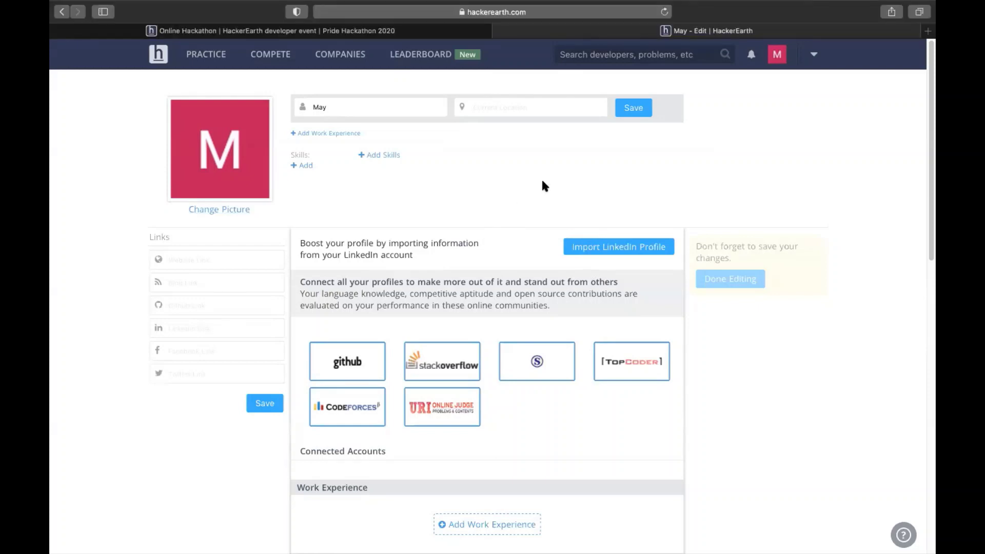
{"action": "left_click", "coordinate": [496, 34]}
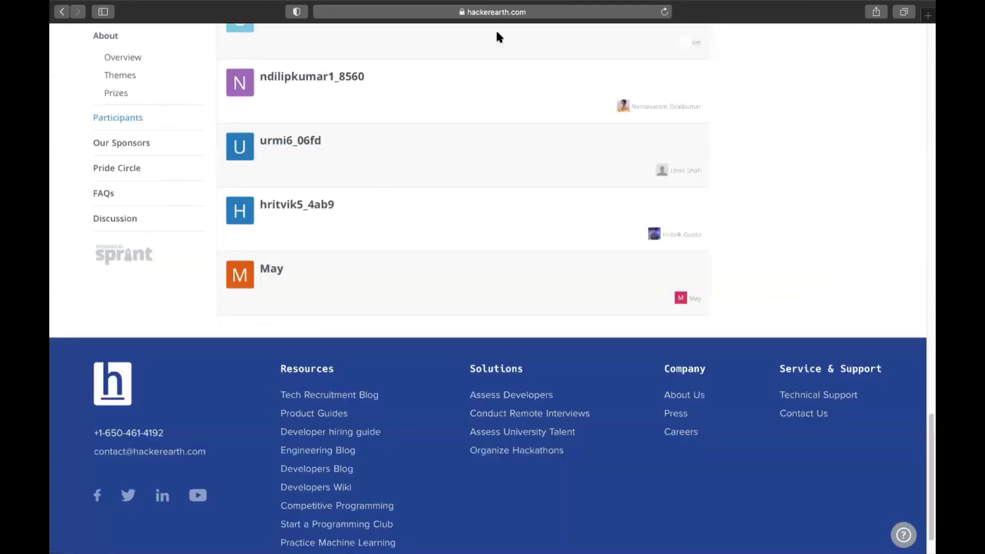
Step: Return to the Pride Hackathon 2020 banner and start submitting an idea
{"action": "scroll", "coordinate": [527, 228], "scroll_direction": "up", "scroll_amount": 3}
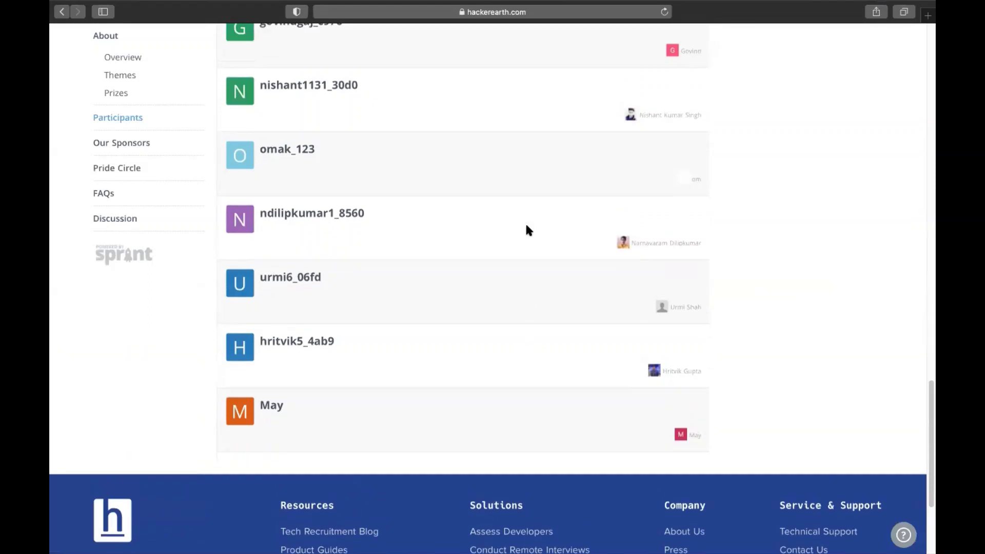
{"action": "scroll", "coordinate": [526, 226], "scroll_direction": "up", "scroll_amount": 1}
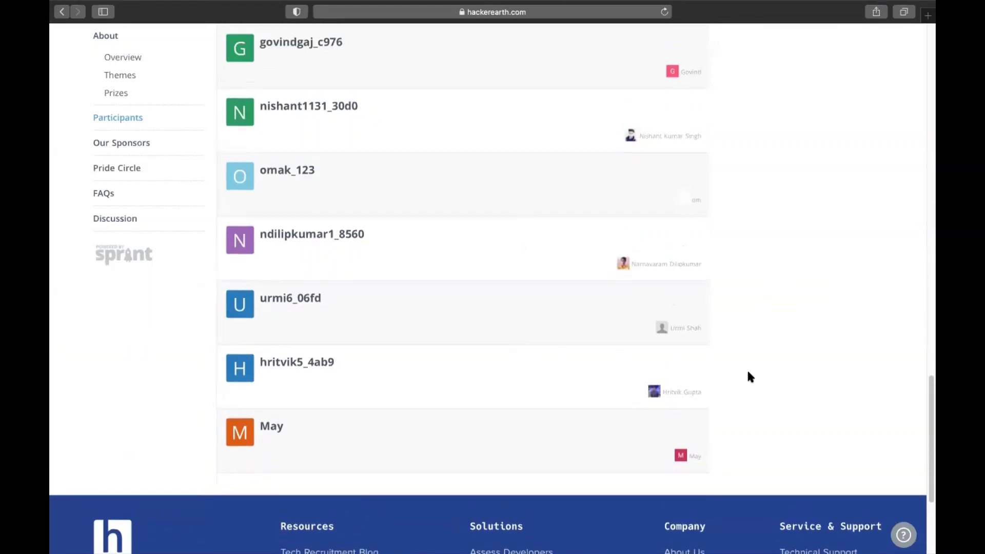
{"action": "scroll", "coordinate": [749, 376], "scroll_direction": "up", "scroll_amount": 7}
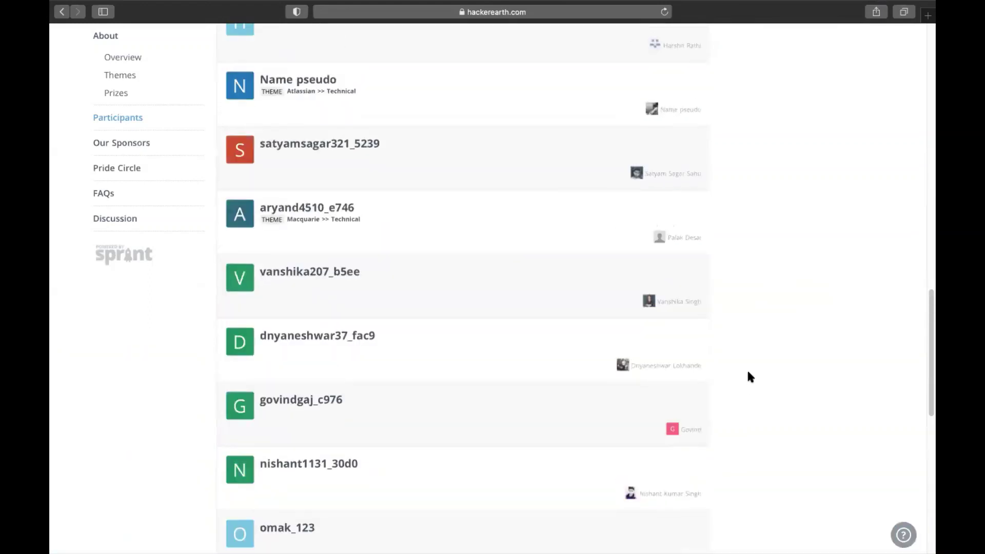
{"action": "scroll", "coordinate": [749, 376], "scroll_direction": "up", "scroll_amount": 10}
{"action": "scroll", "coordinate": [749, 376], "scroll_direction": "up", "scroll_amount": 4}
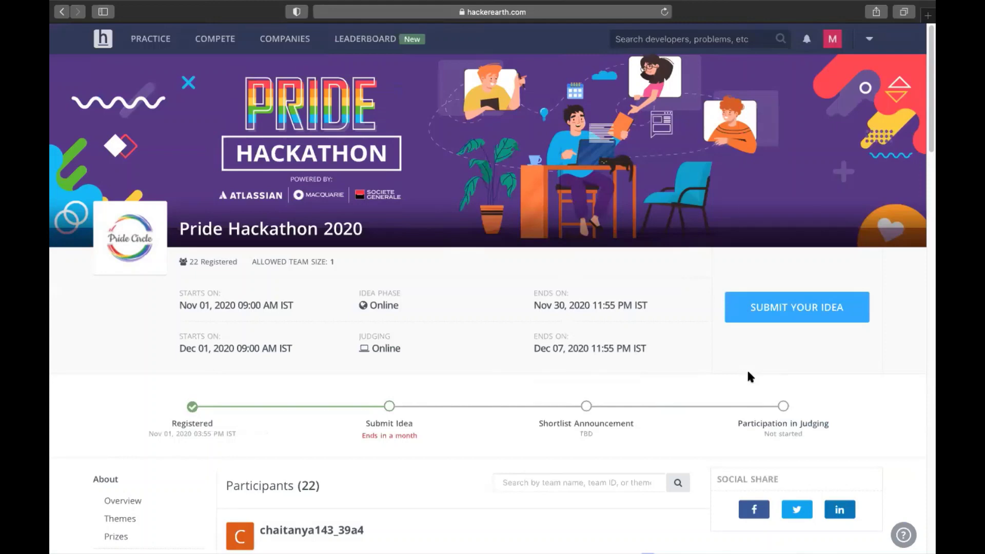
{"action": "left_click", "coordinate": [800, 315]}
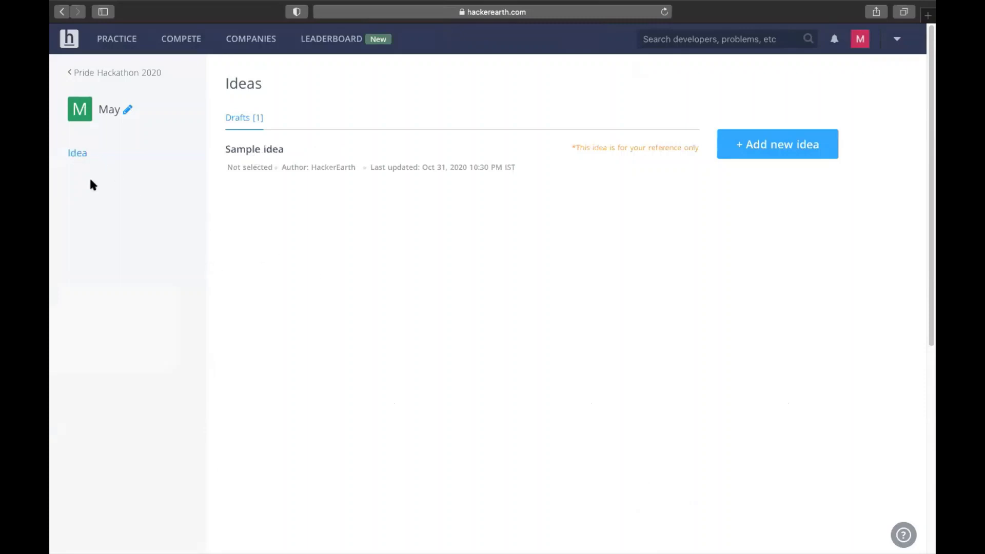
Step: Add a new idea from the Ideas dashboard to get a blank idea form
{"action": "left_click", "coordinate": [782, 150]}
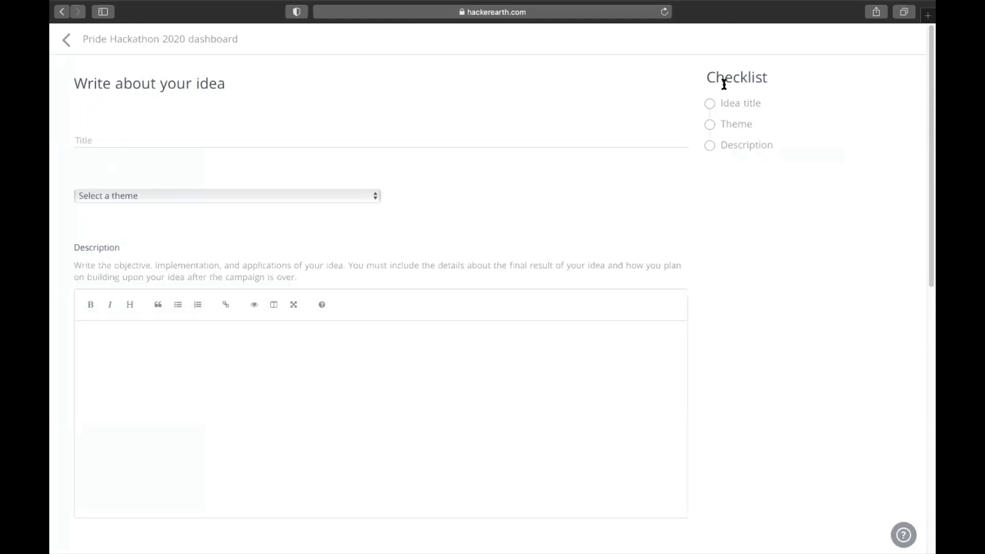
Step: Fill in the idea with title PS1, theme Macquarie >> Technical and description xyz
{"action": "left_click", "coordinate": [225, 140]}
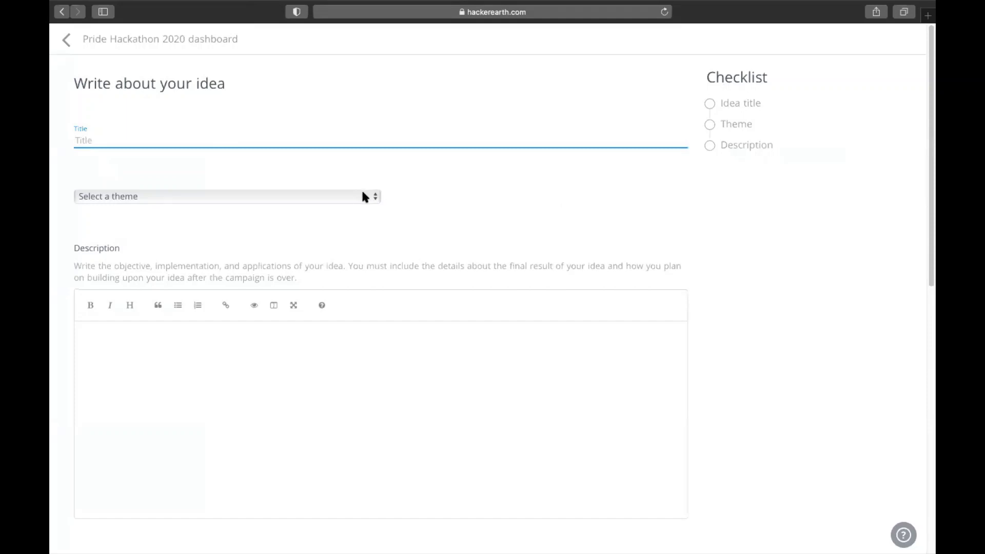
{"action": "left_click", "coordinate": [364, 197]}
{"action": "left_click", "coordinate": [365, 198]}
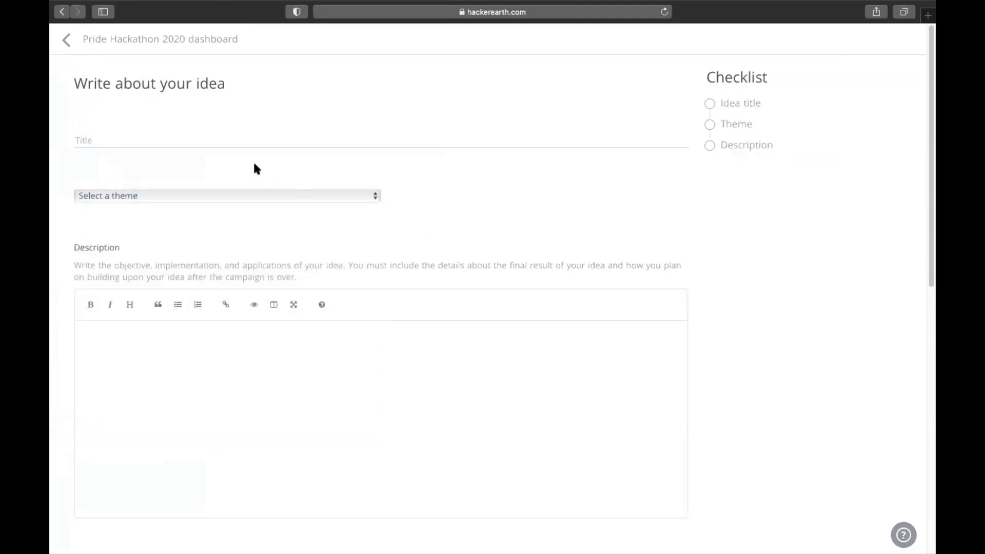
{"action": "left_click", "coordinate": [252, 141]}
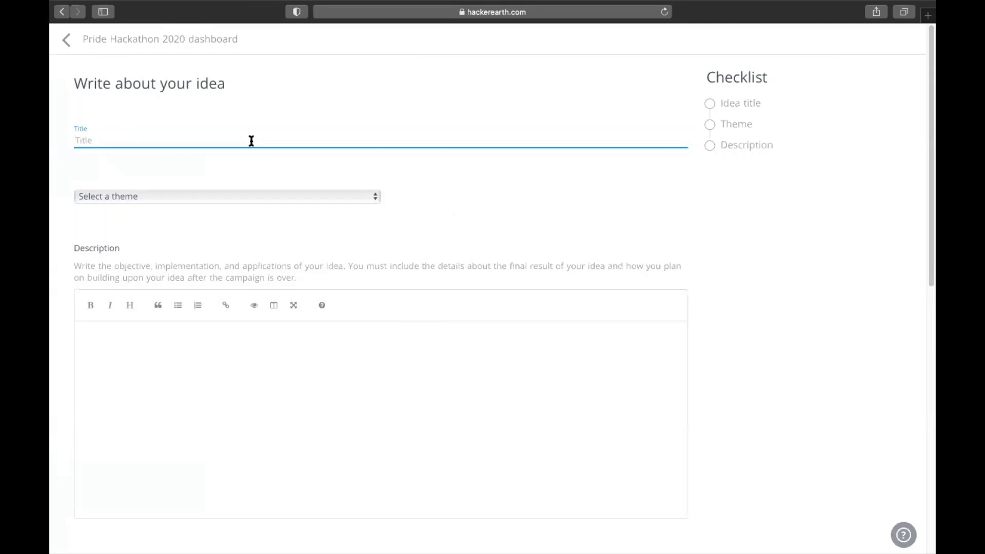
{"action": "type", "text": "PS1"}
{"action": "left_click", "coordinate": [270, 196]}
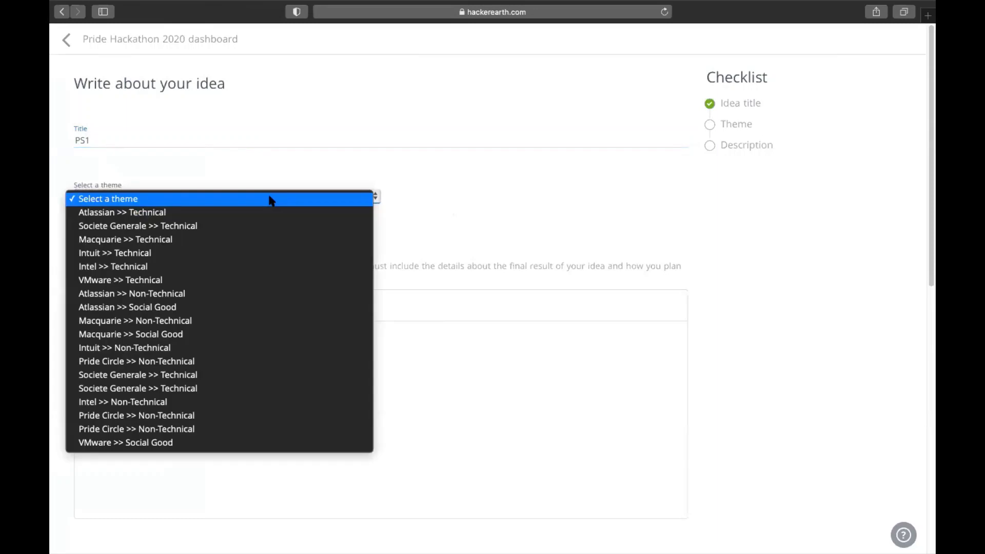
{"action": "left_click", "coordinate": [163, 239]}
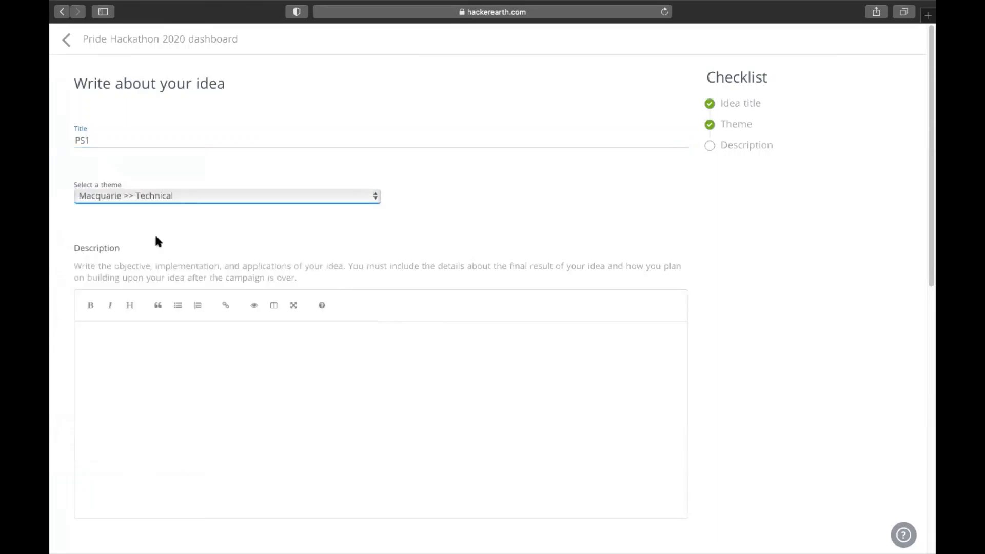
{"action": "left_click", "coordinate": [234, 363]}
{"action": "type", "text": "xyz"}
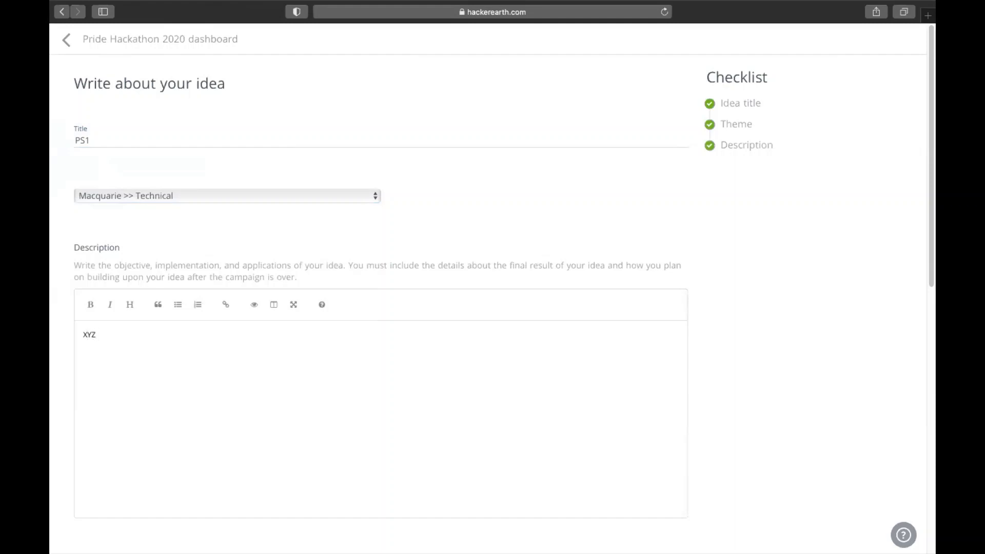
{"action": "scroll", "coordinate": [695, 401], "scroll_direction": "down", "scroll_amount": 3}
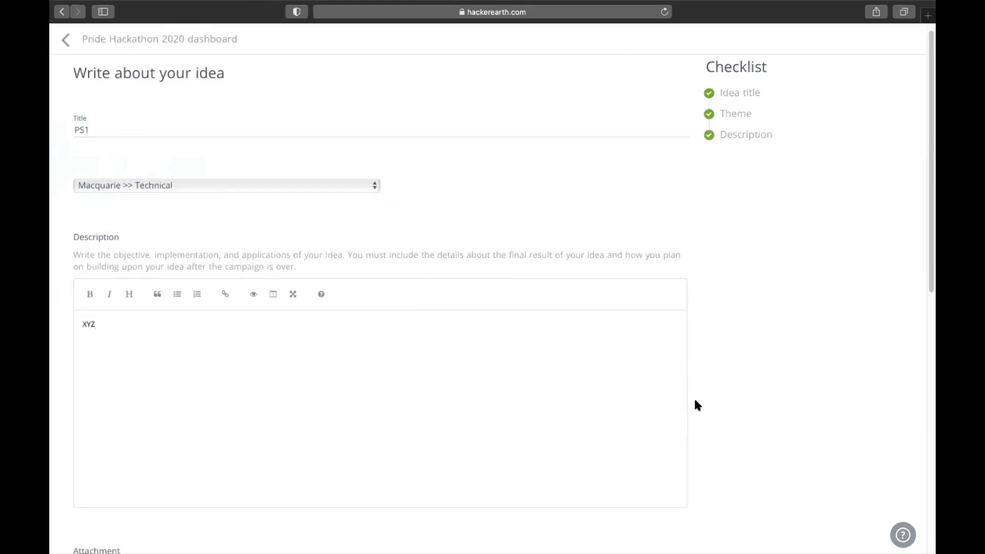
Step: Attach 3c10cd9sample_resume_for_testing.docx to PS1 and save it as a draft
{"action": "scroll", "coordinate": [695, 401], "scroll_direction": "down", "scroll_amount": 2}
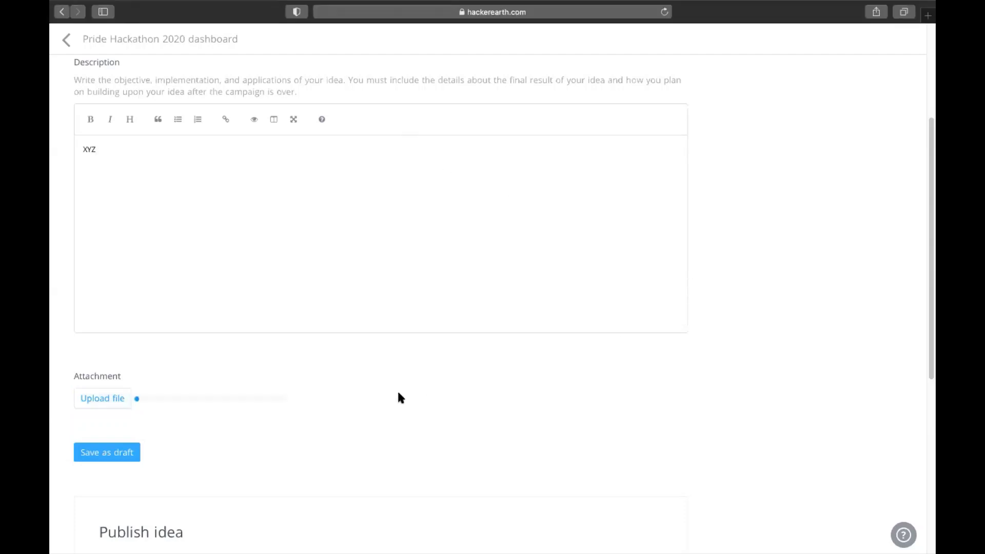
{"action": "left_click", "coordinate": [109, 455]}
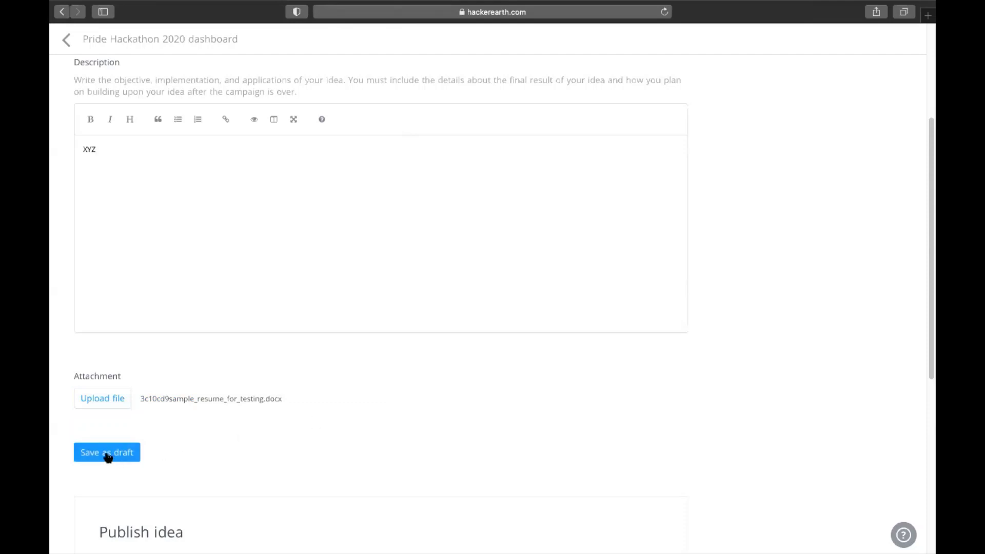
{"action": "scroll", "coordinate": [417, 372], "scroll_direction": "down", "scroll_amount": 2}
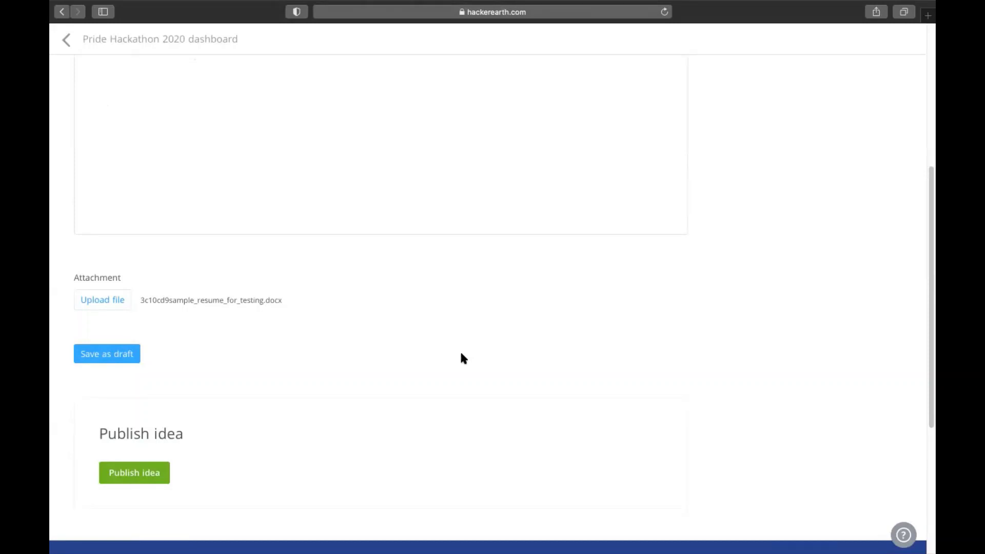
{"action": "left_click", "coordinate": [100, 355]}
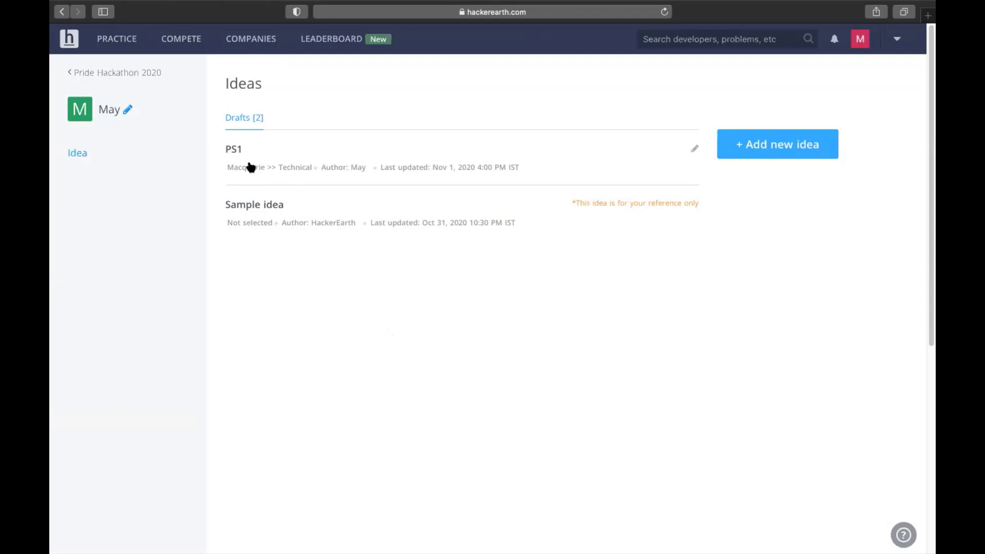
Step: Reopen the PS1 draft and save it again, updating it to 4:01 PM
{"action": "left_click", "coordinate": [696, 151]}
{"action": "scroll", "coordinate": [572, 331], "scroll_direction": "down", "scroll_amount": 10}
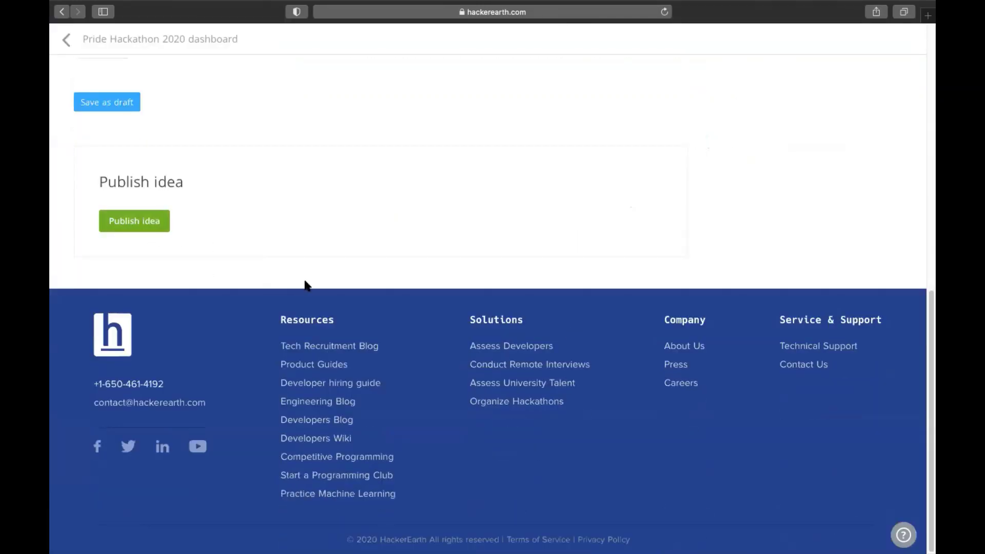
{"action": "scroll", "coordinate": [304, 283], "scroll_direction": "up", "scroll_amount": 15}
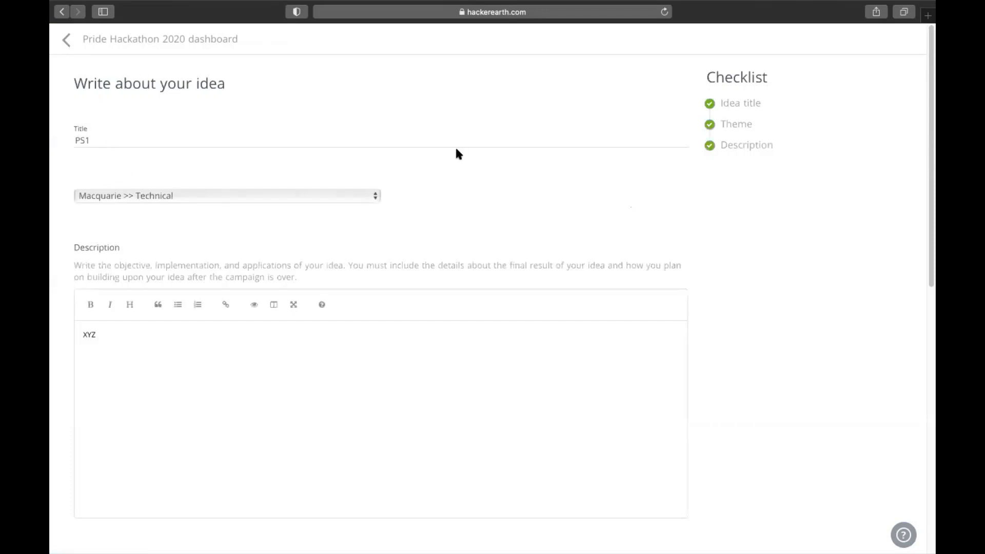
{"action": "scroll", "coordinate": [454, 146], "scroll_direction": "down", "scroll_amount": 5}
{"action": "left_click", "coordinate": [121, 401]}
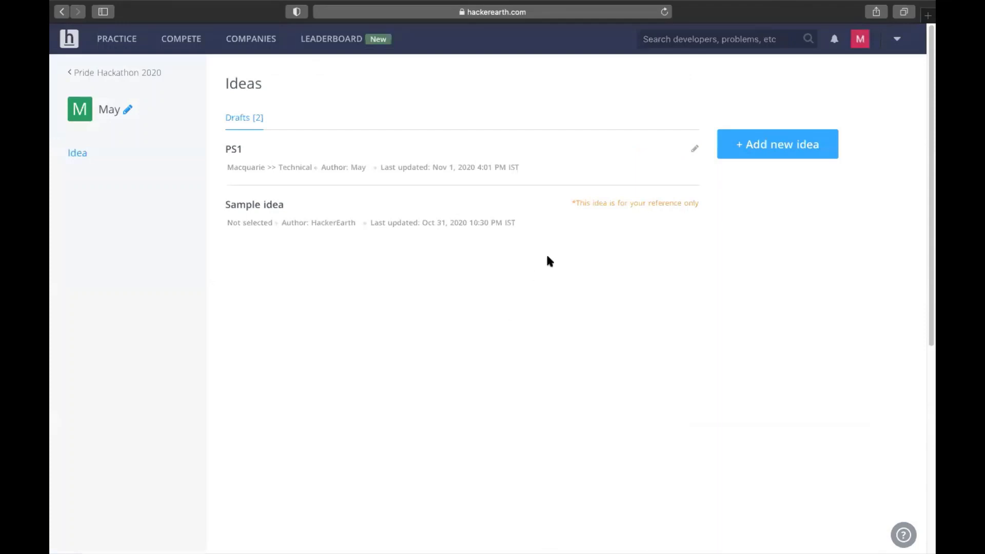
{"action": "left_click", "coordinate": [778, 150]}
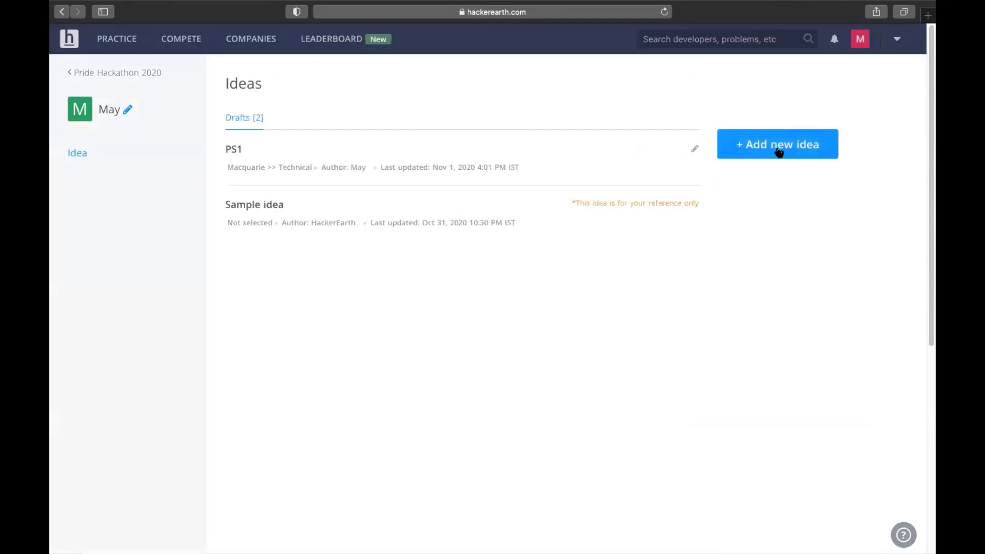
Step: Enter 'PS2' as the new idea's title
{"action": "left_click", "coordinate": [323, 140]}
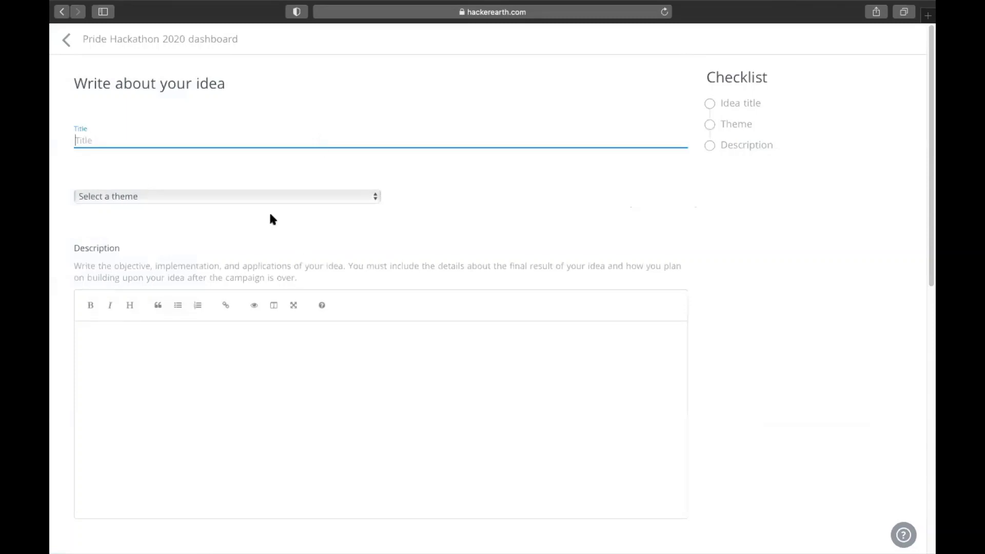
{"action": "left_click", "coordinate": [272, 197]}
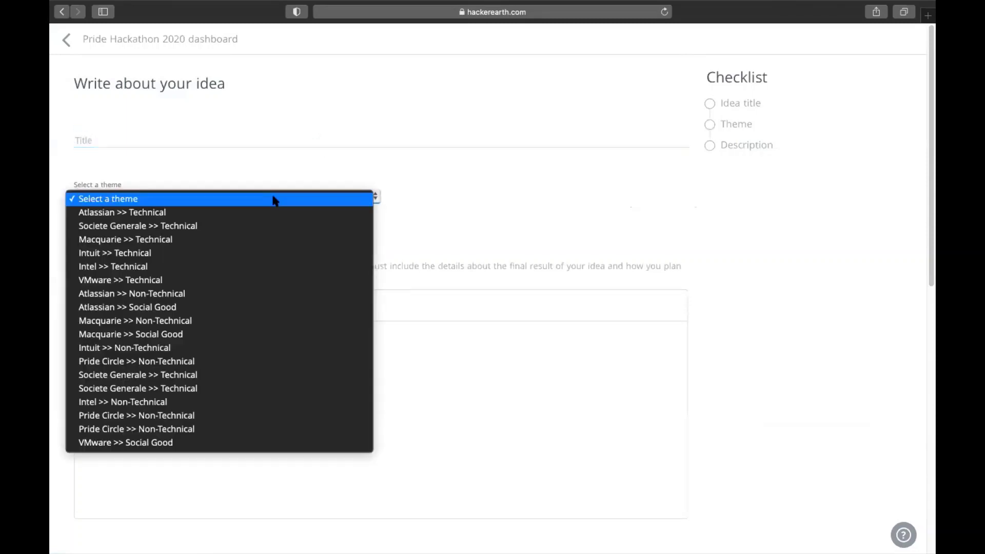
{"action": "left_click", "coordinate": [445, 389]}
{"action": "left_click", "coordinate": [444, 389]}
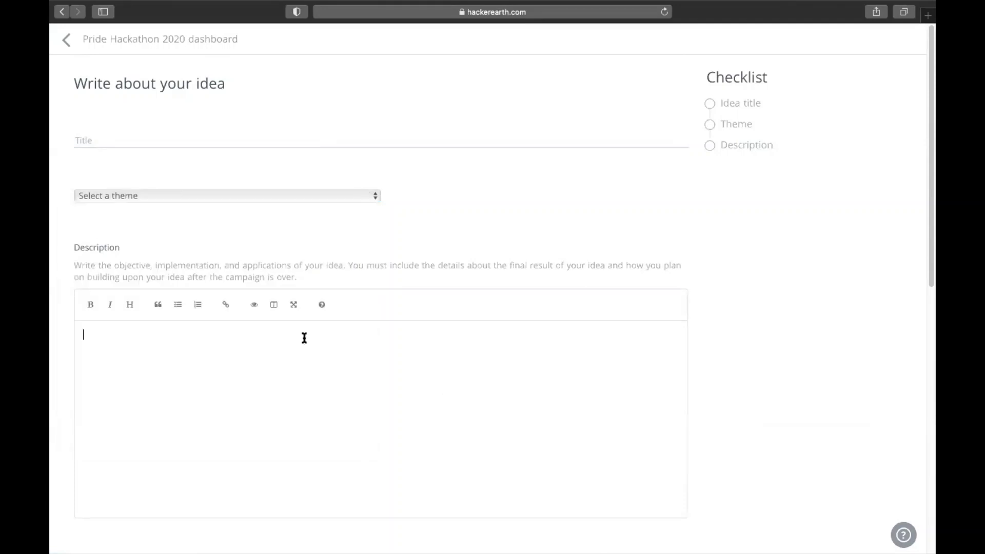
{"action": "left_click", "coordinate": [164, 138]}
{"action": "type", "text": "PS2"}
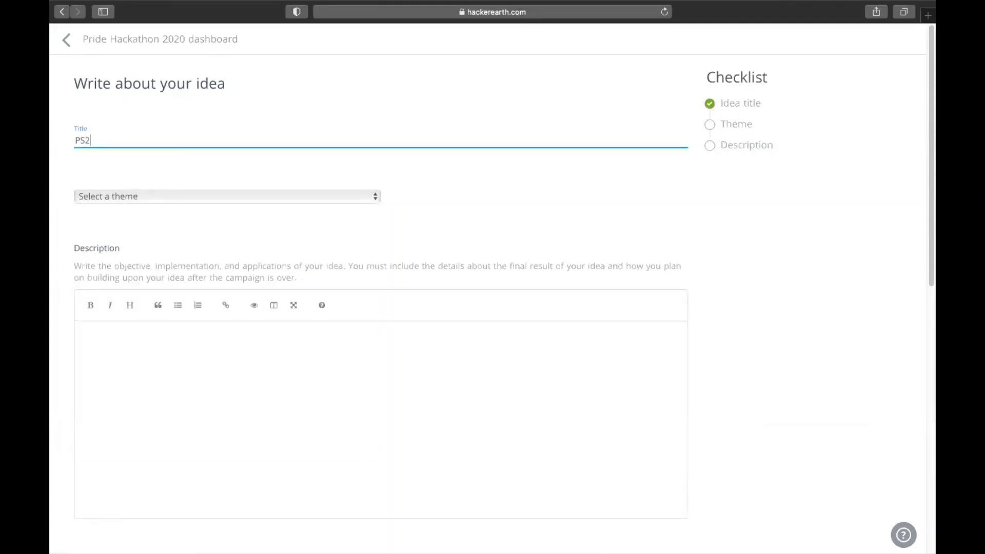
Step: Pick the Societe Generale >> Technical theme, add description 'abc', and save PS2 as draft
{"action": "left_click", "coordinate": [211, 200]}
{"action": "left_click", "coordinate": [143, 224]}
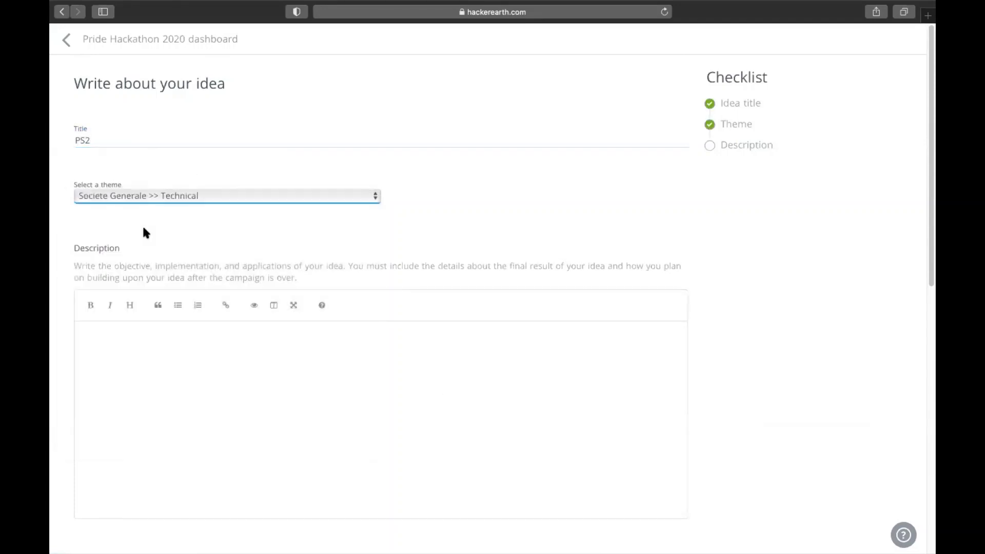
{"action": "left_click", "coordinate": [161, 362]}
{"action": "type", "text": "abc"}
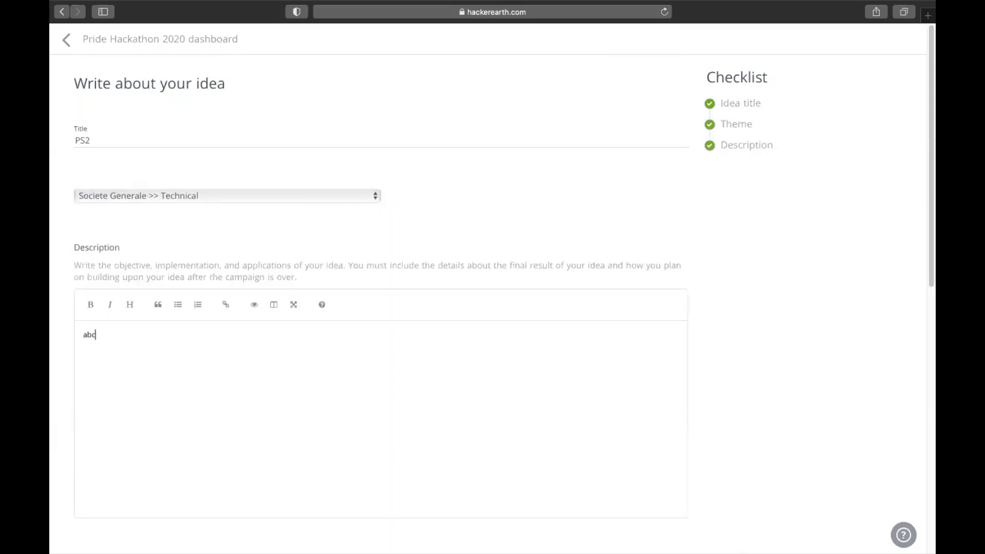
{"action": "scroll", "coordinate": [160, 369], "scroll_direction": "down", "scroll_amount": 2}
{"action": "scroll", "coordinate": [154, 389], "scroll_direction": "down", "scroll_amount": 3}
{"action": "left_click", "coordinate": [105, 388]}
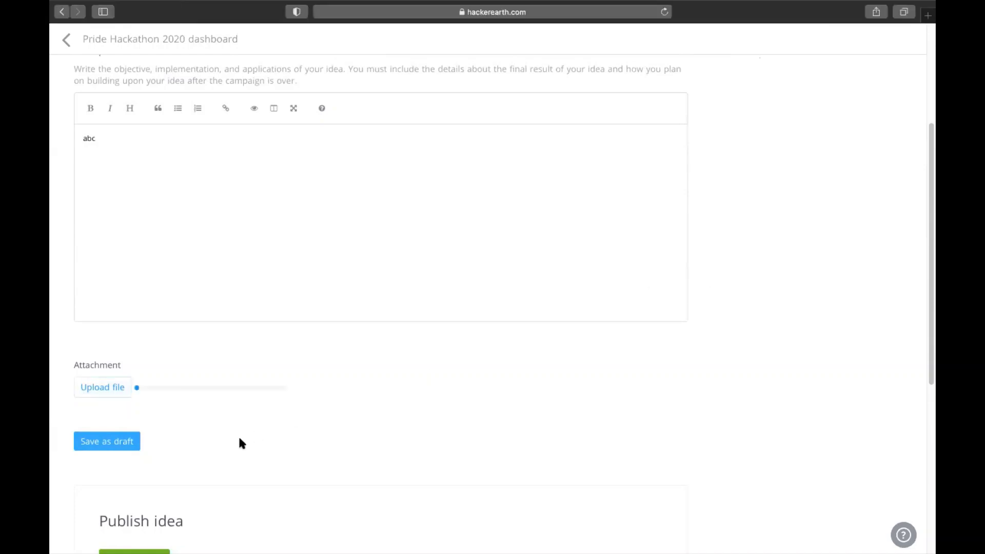
{"action": "left_click", "coordinate": [105, 444]}
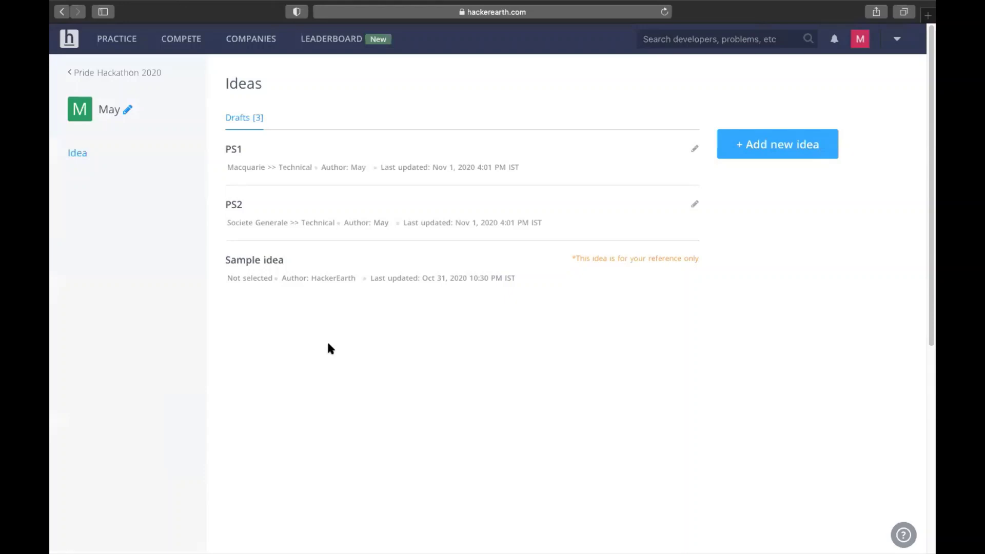
Step: Back on Pride Hackathon 2020, open the registration instructions via the overview's 'here' link
{"action": "left_click", "coordinate": [94, 77]}
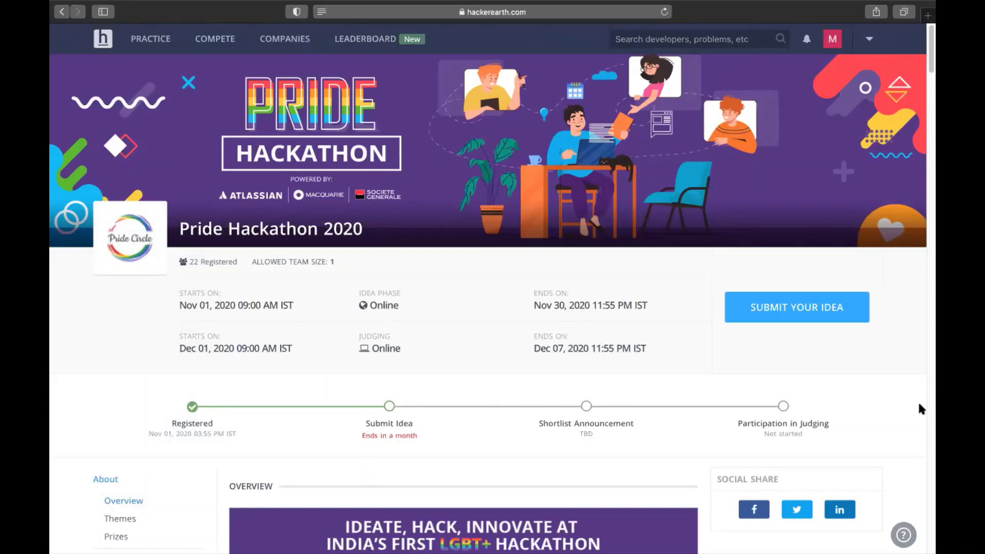
{"action": "scroll", "coordinate": [921, 409], "scroll_direction": "down", "scroll_amount": 10}
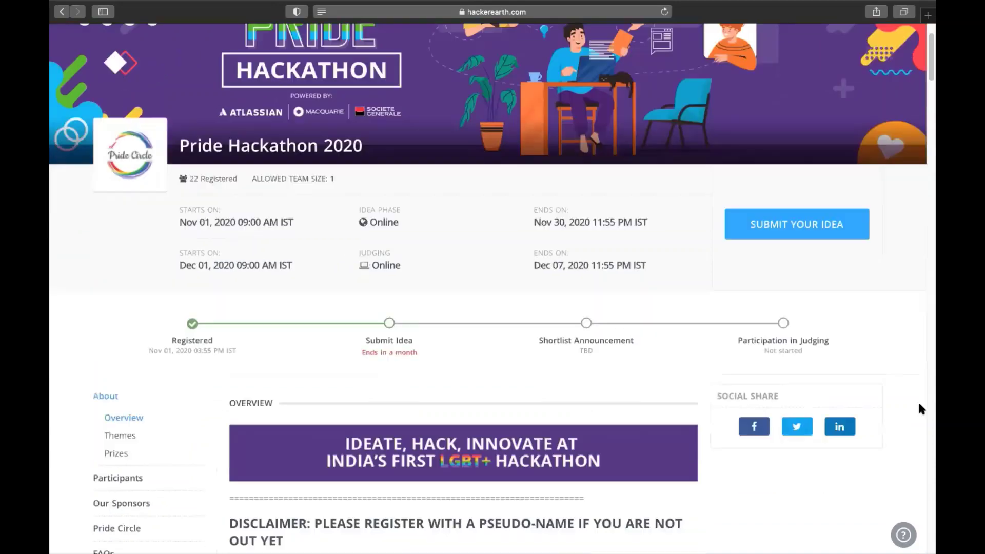
{"action": "scroll", "coordinate": [919, 404], "scroll_direction": "down", "scroll_amount": 6}
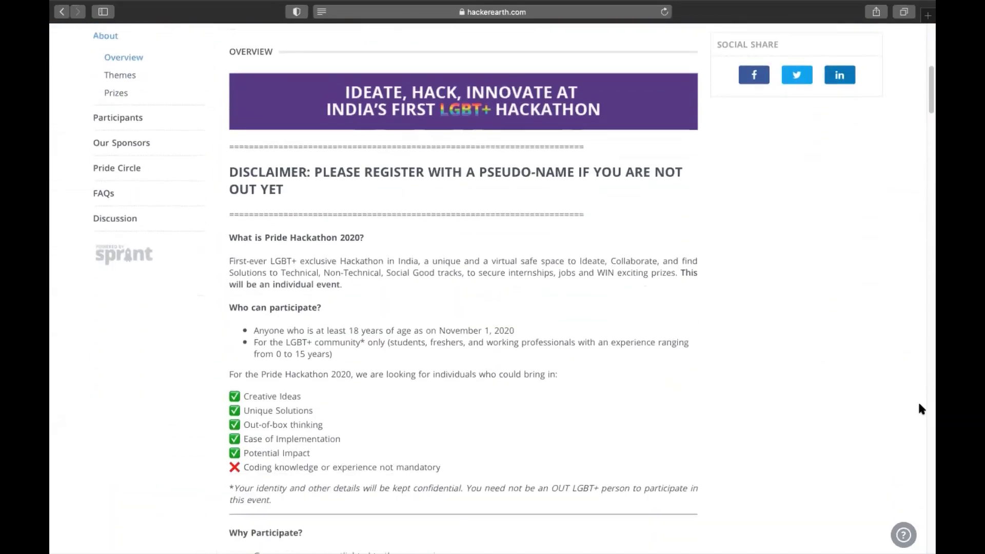
{"action": "scroll", "coordinate": [919, 409], "scroll_direction": "down", "scroll_amount": 3}
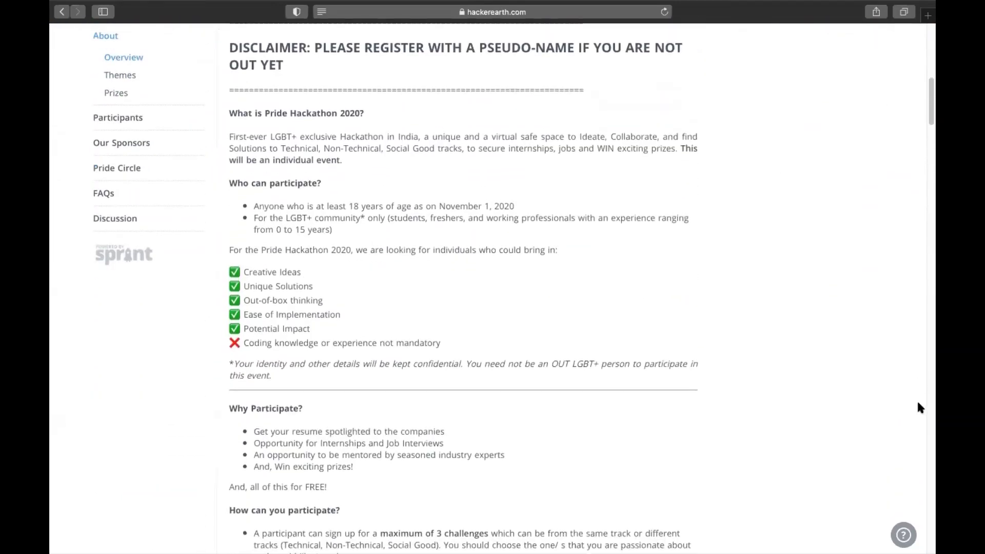
{"action": "scroll", "coordinate": [917, 403], "scroll_direction": "down", "scroll_amount": 3}
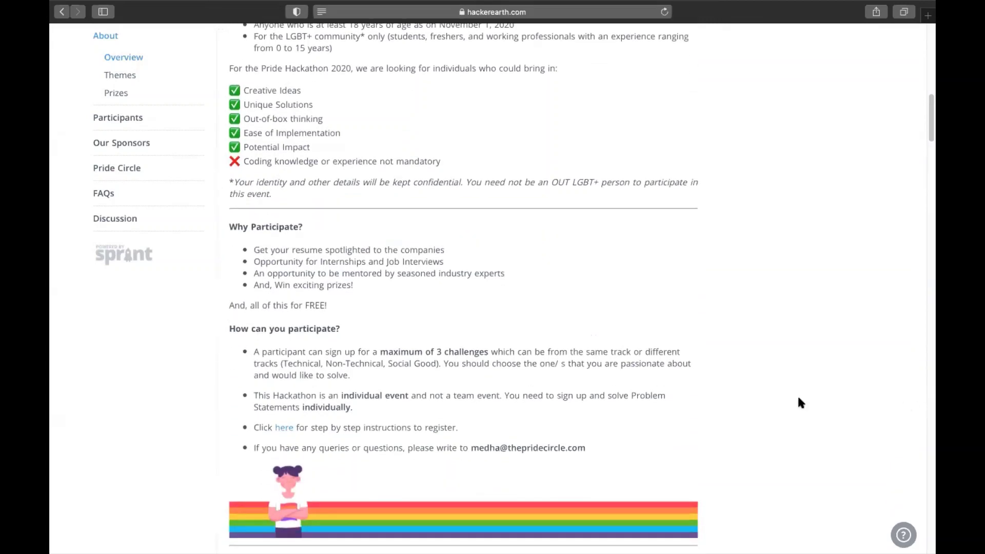
{"action": "left_click", "coordinate": [284, 428]}
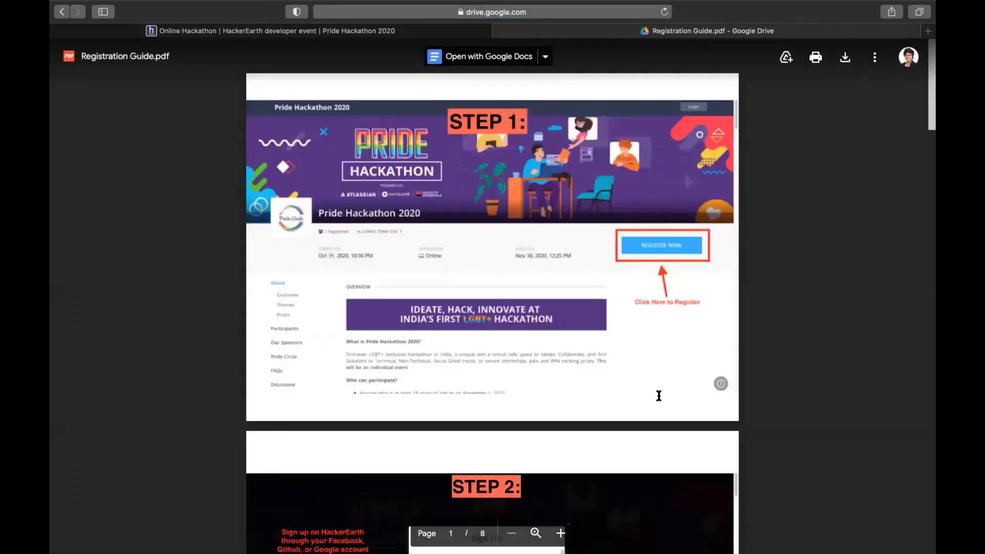
Step: Scroll through all 8 pages of Registration Guide.pdf, then close its tab
{"action": "scroll", "coordinate": [782, 445], "scroll_direction": "down", "scroll_amount": 13}
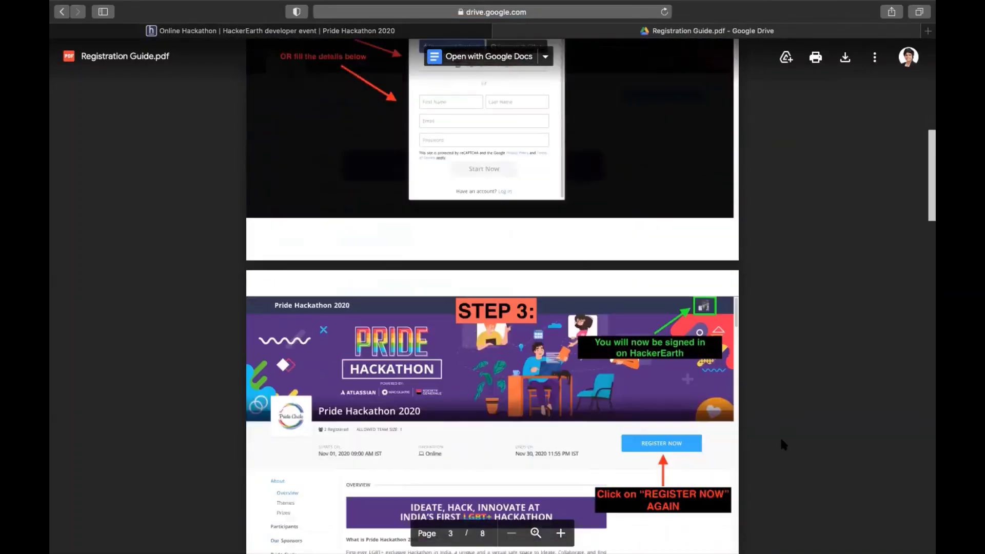
{"action": "scroll", "coordinate": [781, 442], "scroll_direction": "down", "scroll_amount": 20}
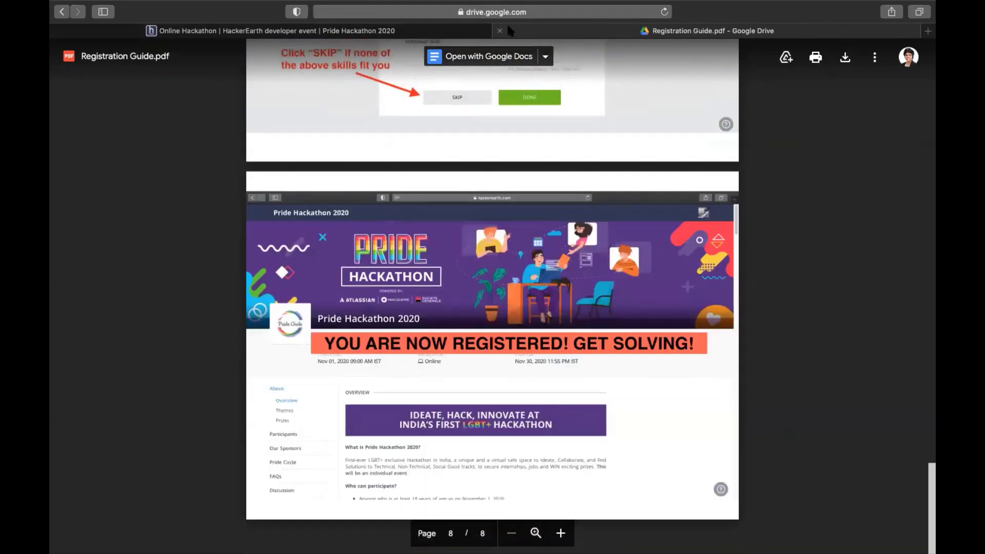
{"action": "left_click", "coordinate": [500, 32]}
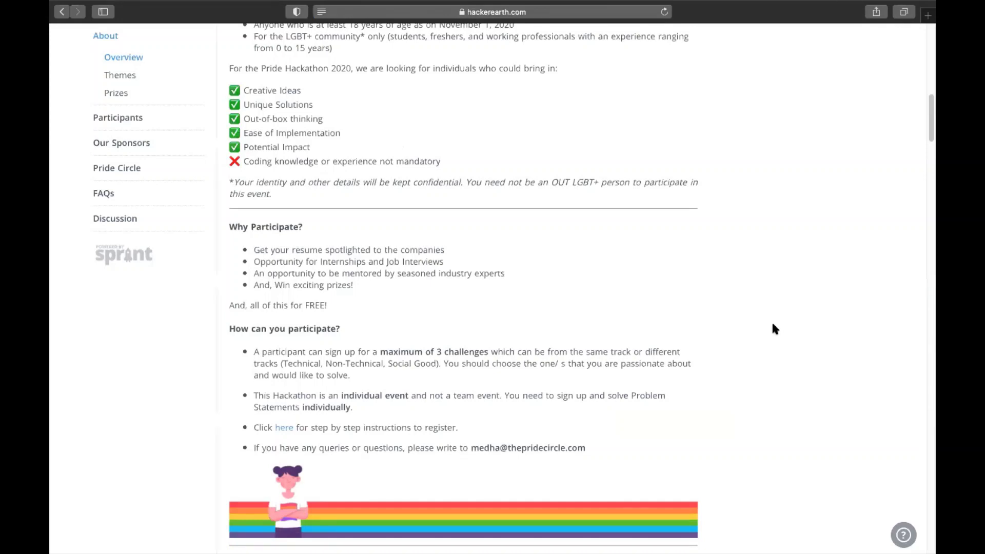
{"action": "scroll", "coordinate": [773, 324], "scroll_direction": "up", "scroll_amount": 15}
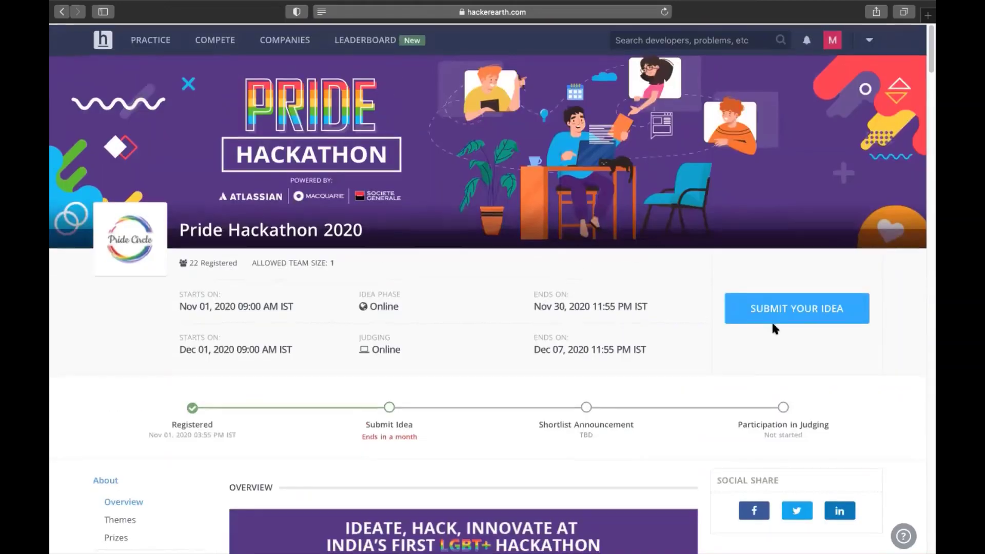